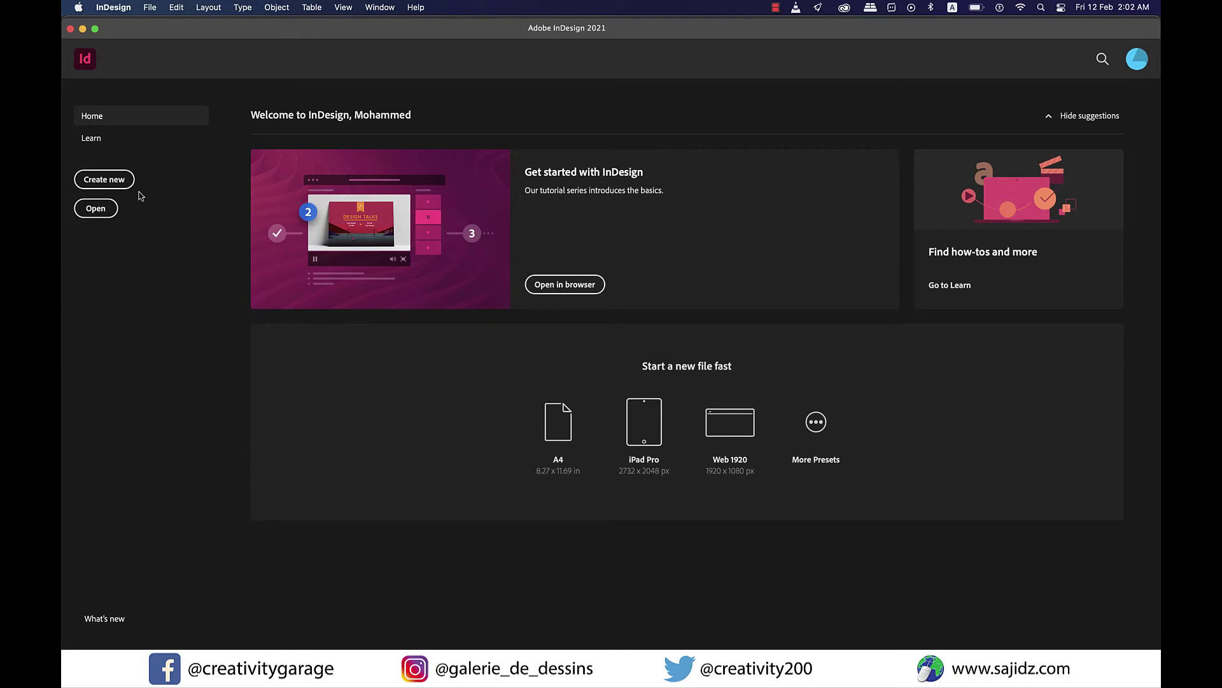
Create a new A3 document with the page set to landscape orientation.
{"action": "left_click", "coordinate": [118, 182]}
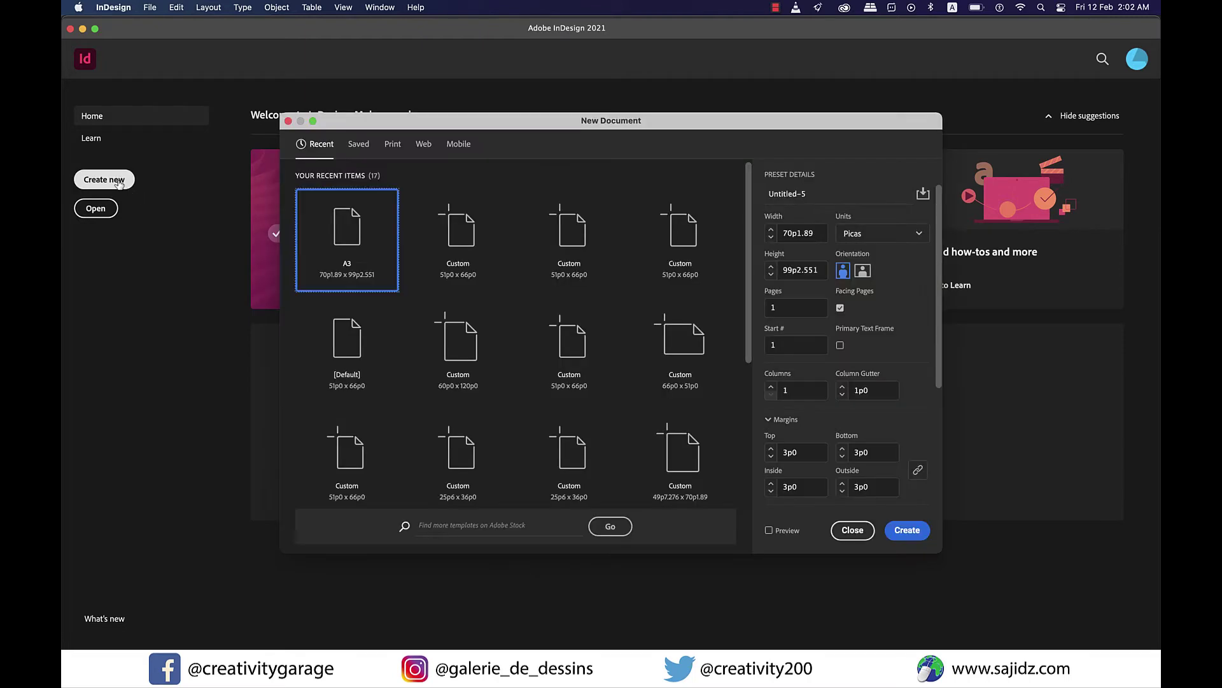
{"action": "left_click", "coordinate": [863, 272]}
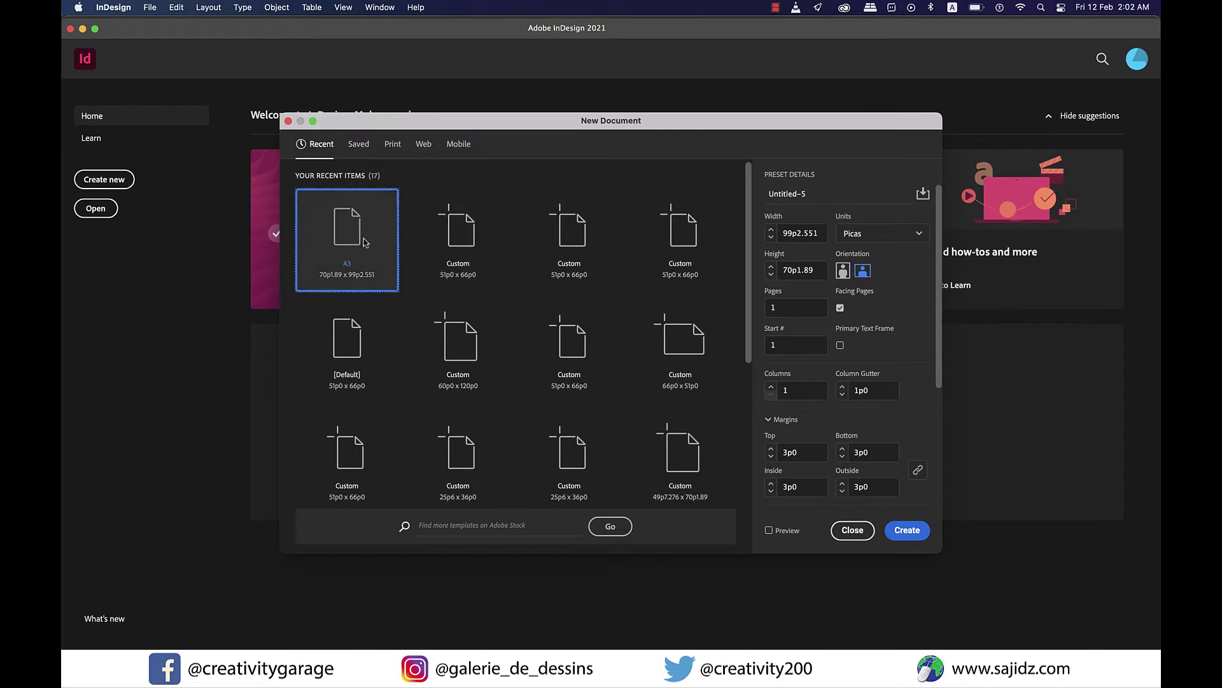
{"action": "left_click", "coordinate": [907, 530]}
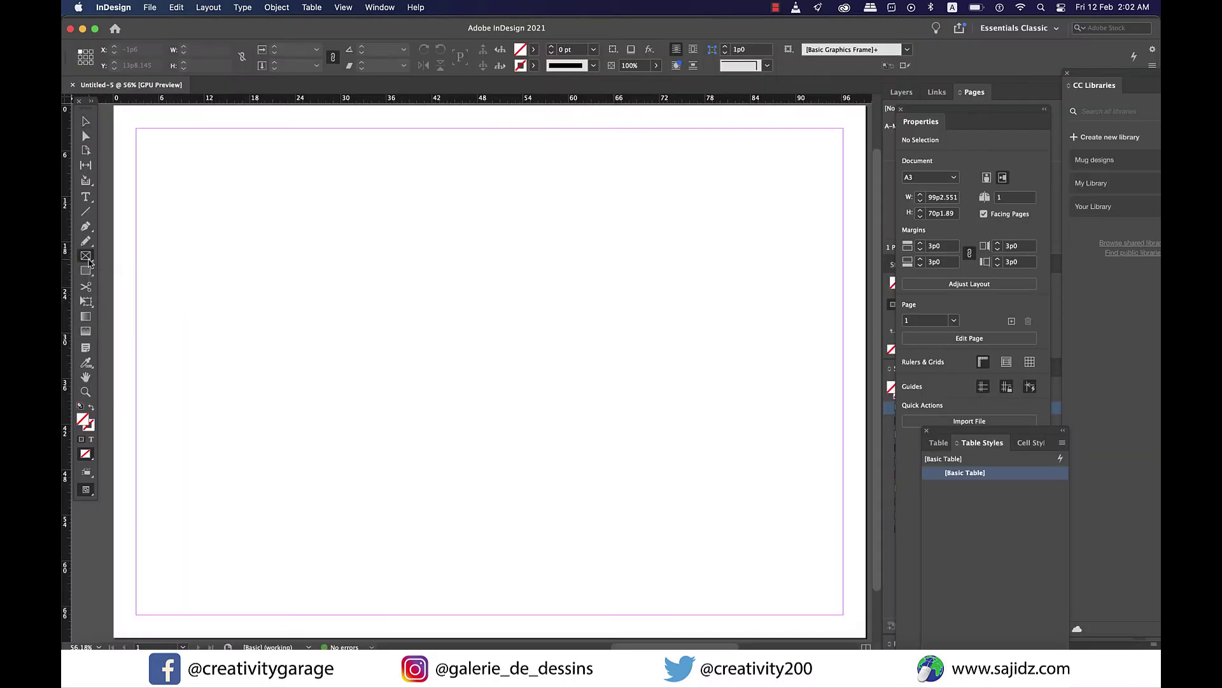
{"action": "left_click", "coordinate": [87, 255]}
Draw two wide frames across the top of the page and three frames along the bottom.
{"action": "left_click_drag", "start_coordinate": [137, 129], "coordinate": [497, 329]}
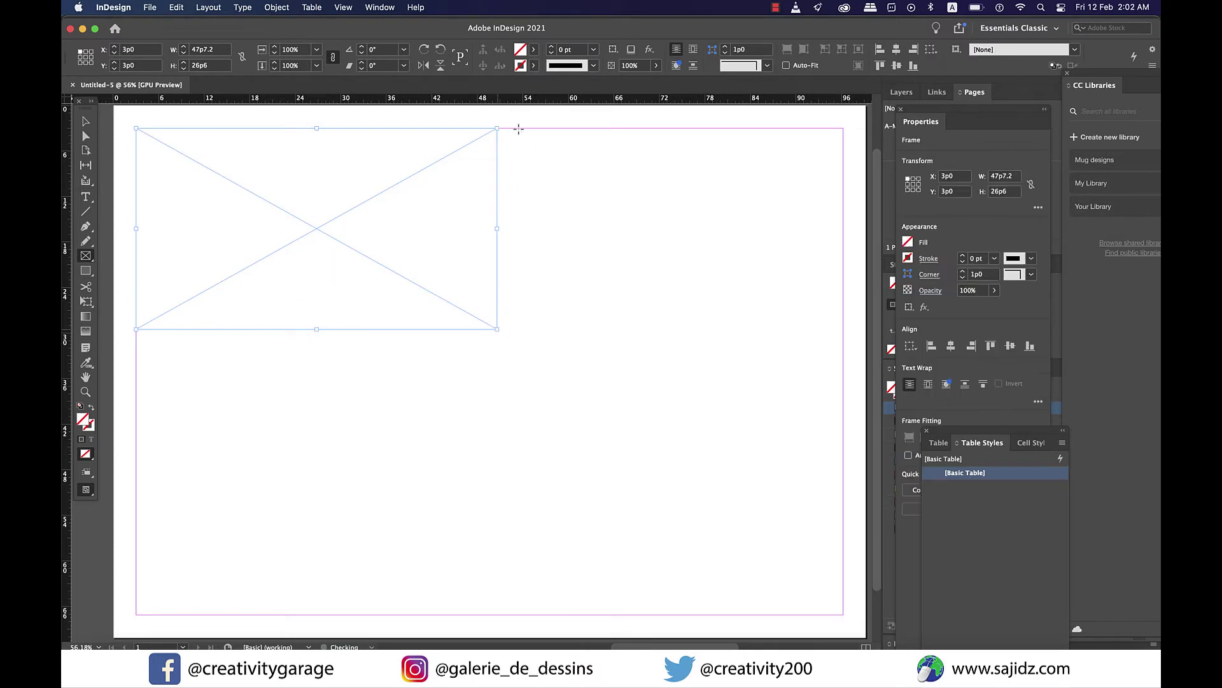
{"action": "left_click_drag", "start_coordinate": [519, 129], "coordinate": [844, 334]}
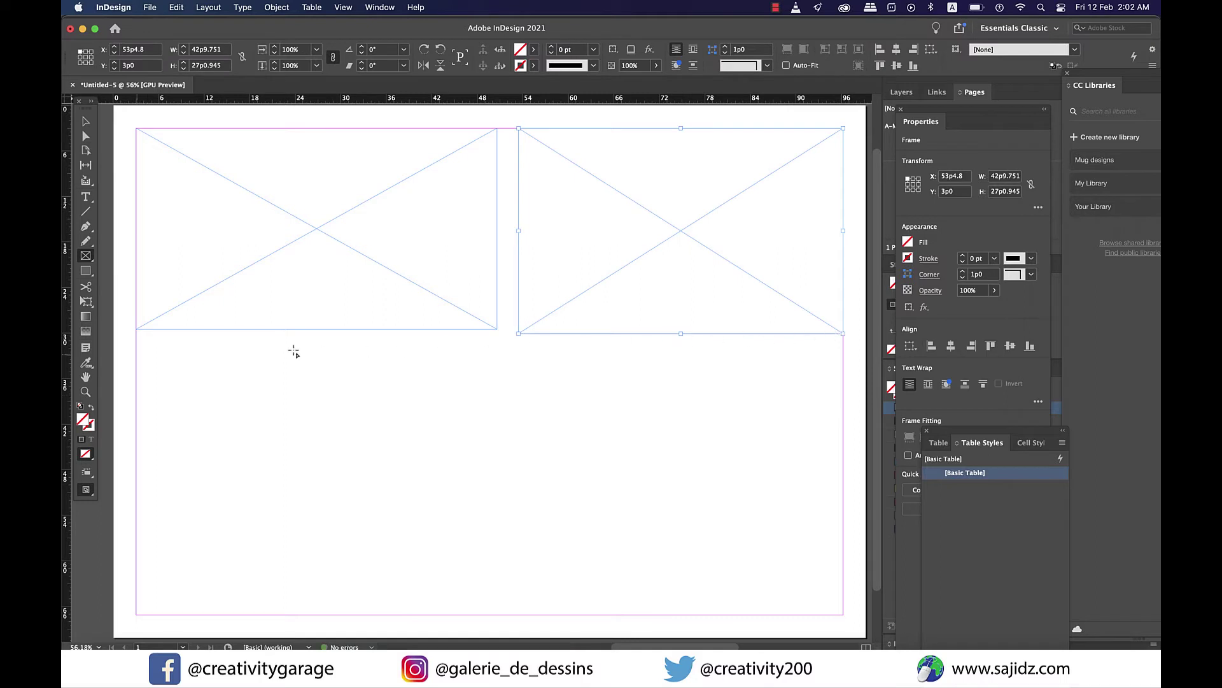
{"action": "left_click_drag", "start_coordinate": [136, 354], "coordinate": [344, 613]}
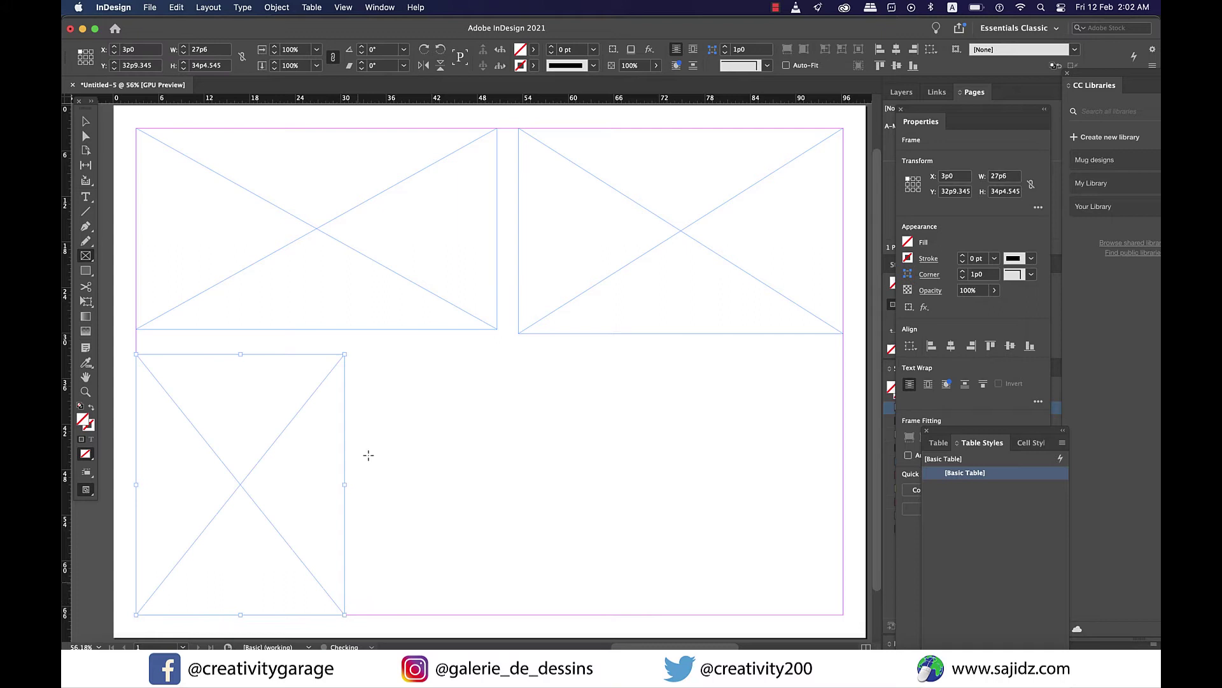
{"action": "left_click_drag", "start_coordinate": [383, 359], "coordinate": [635, 615]}
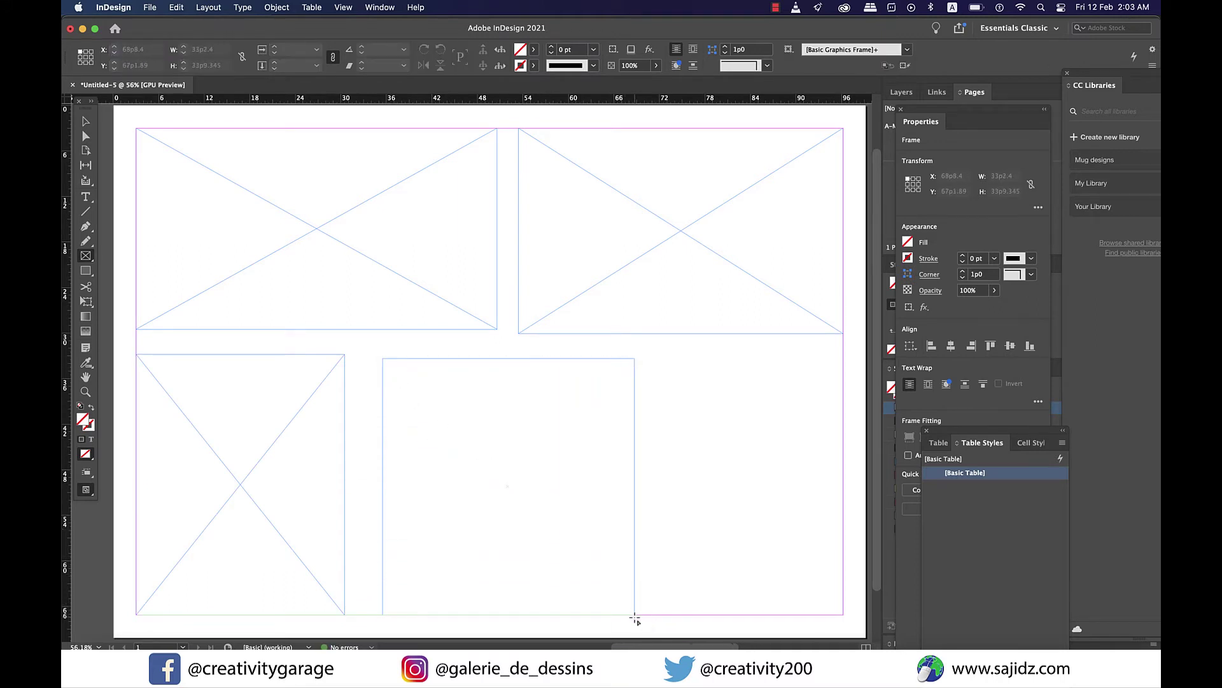
{"action": "left_click_drag", "start_coordinate": [671, 359], "coordinate": [844, 616]}
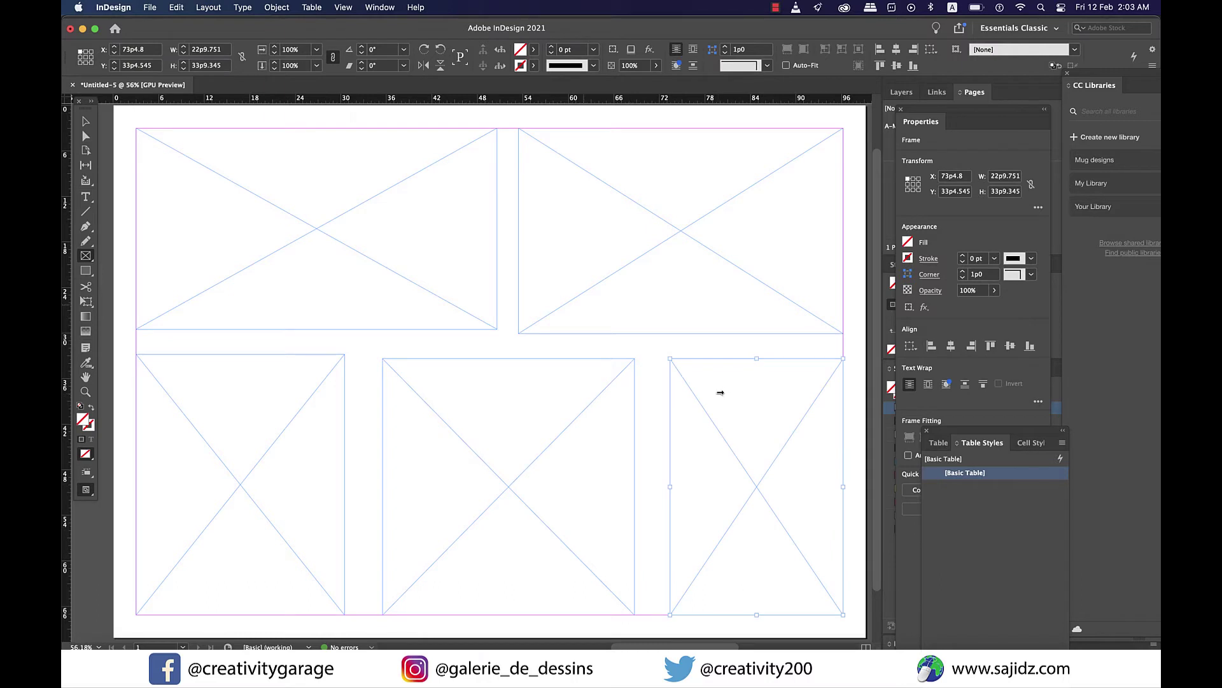
Place the photo of people on a van into the bottom-right frame.
{"action": "left_click", "coordinate": [86, 121]}
{"action": "left_click", "coordinate": [150, 7]}
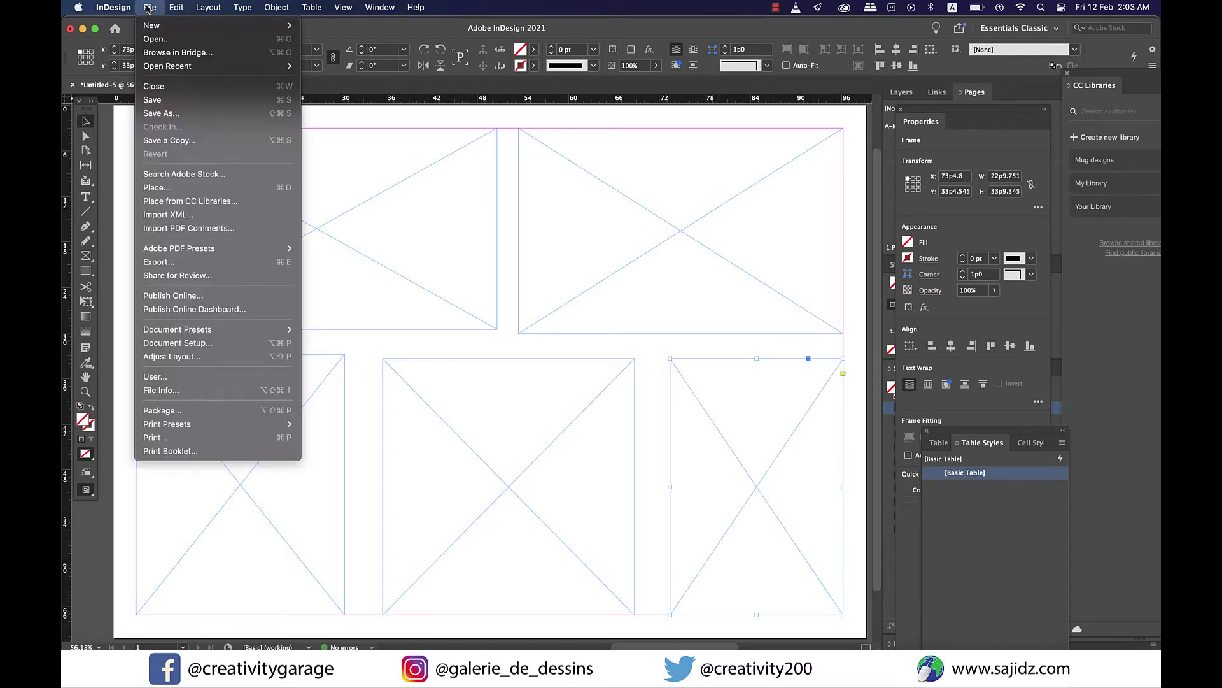
{"action": "left_click", "coordinate": [169, 190]}
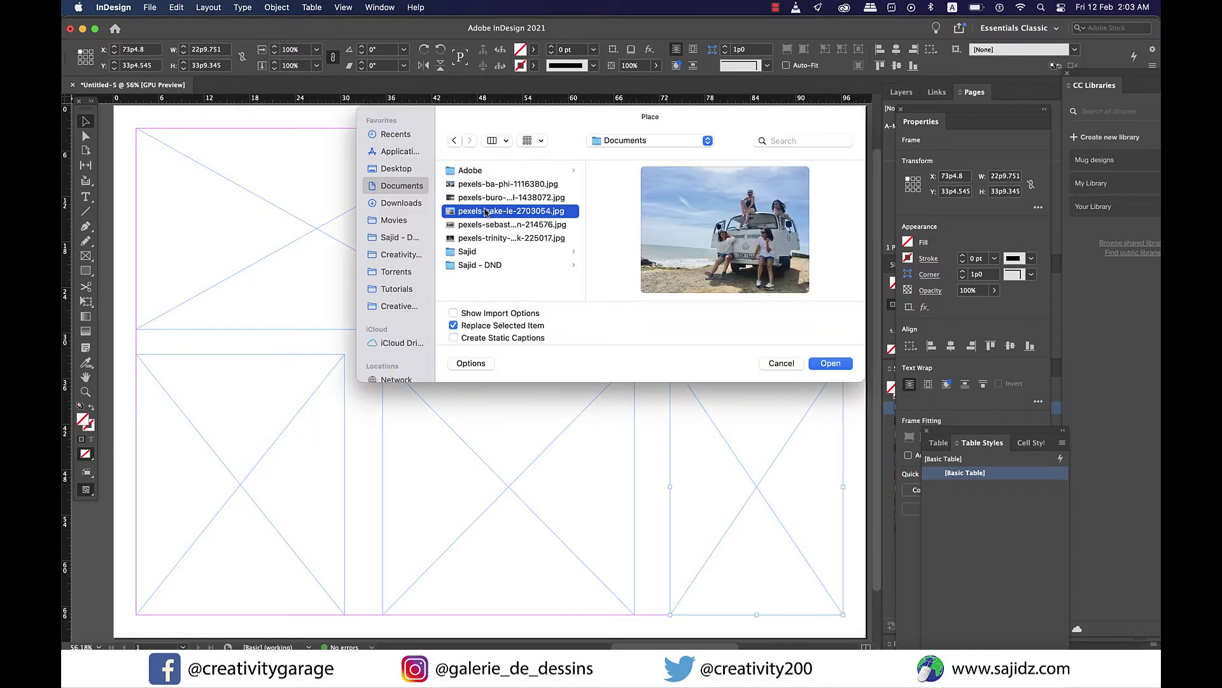
{"action": "left_click", "coordinate": [839, 366]}
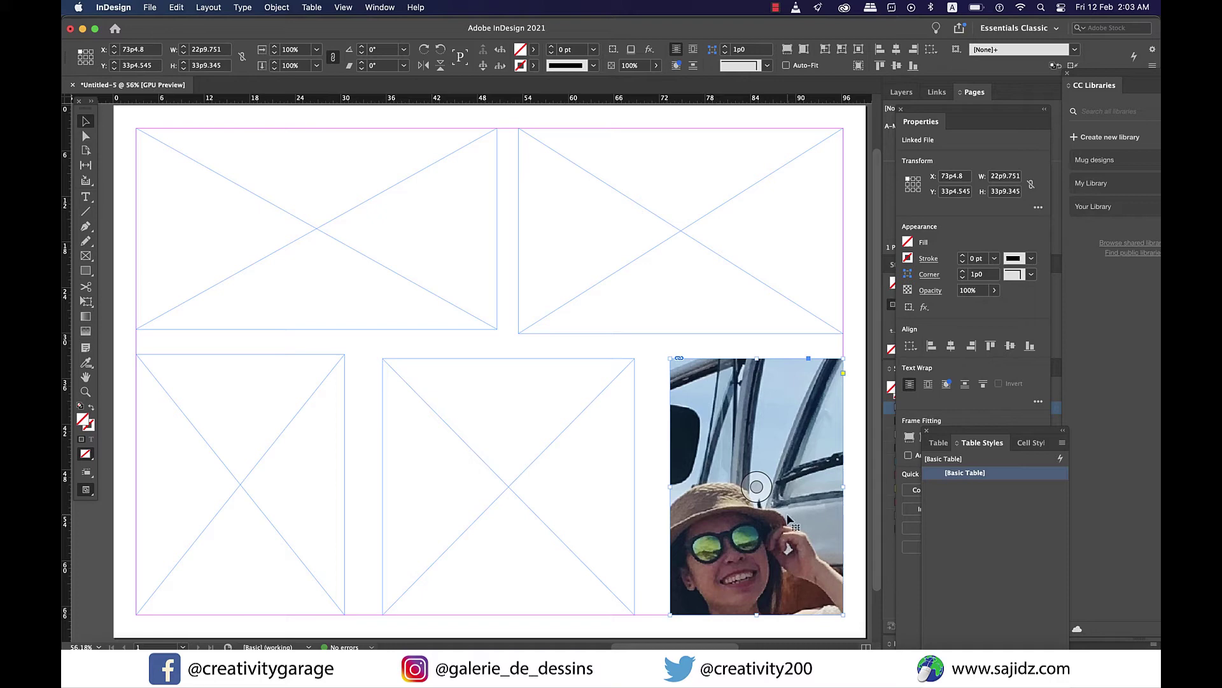
Apply Fit Content to Frame so the whole van photo shows inside the frame.
{"action": "right_click", "coordinate": [788, 521]}
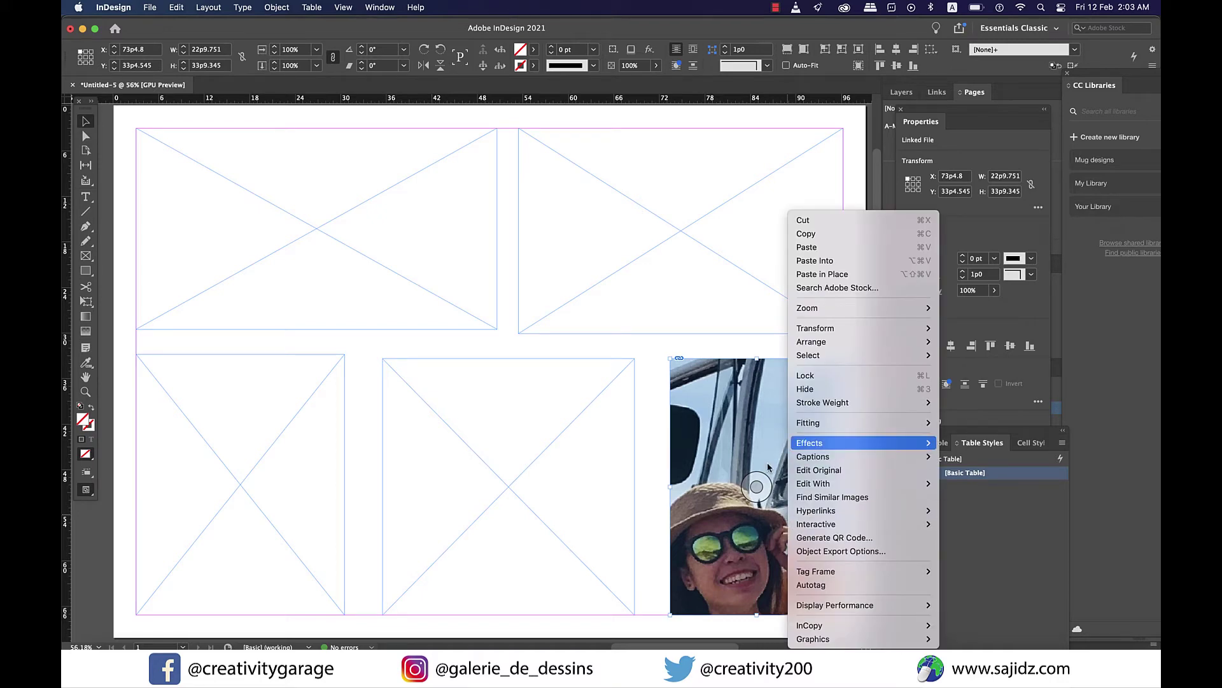
{"action": "mouse_move", "coordinate": [809, 422]}
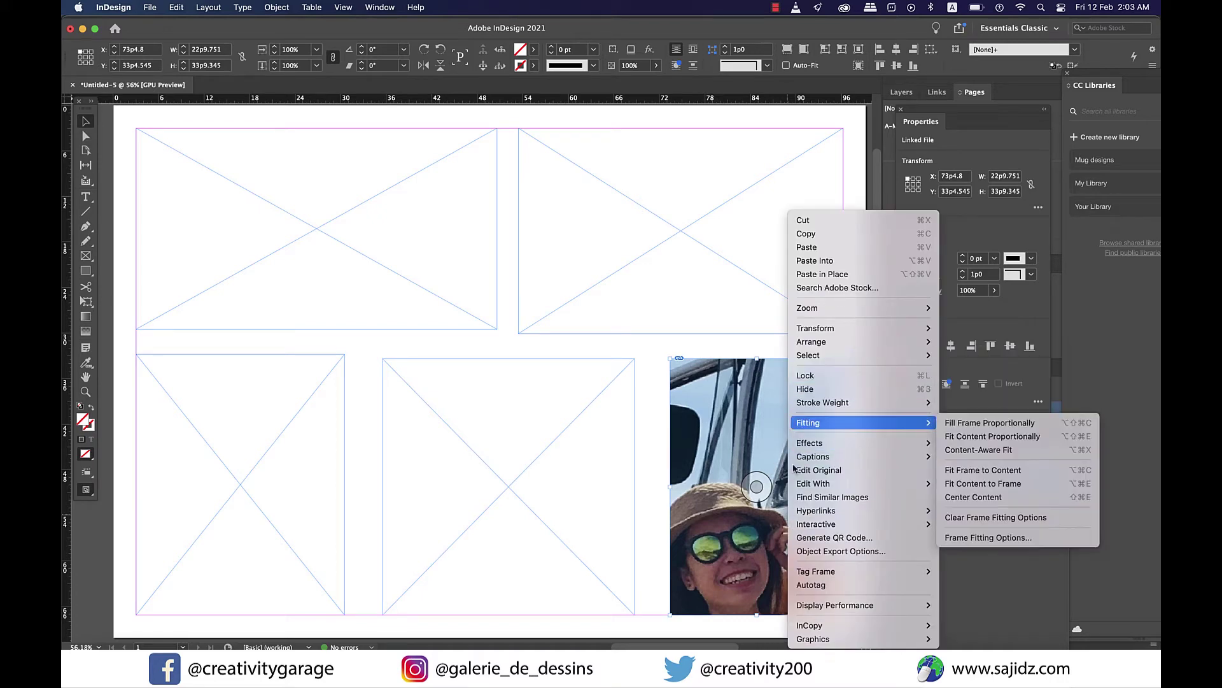
{"action": "left_click", "coordinate": [989, 486]}
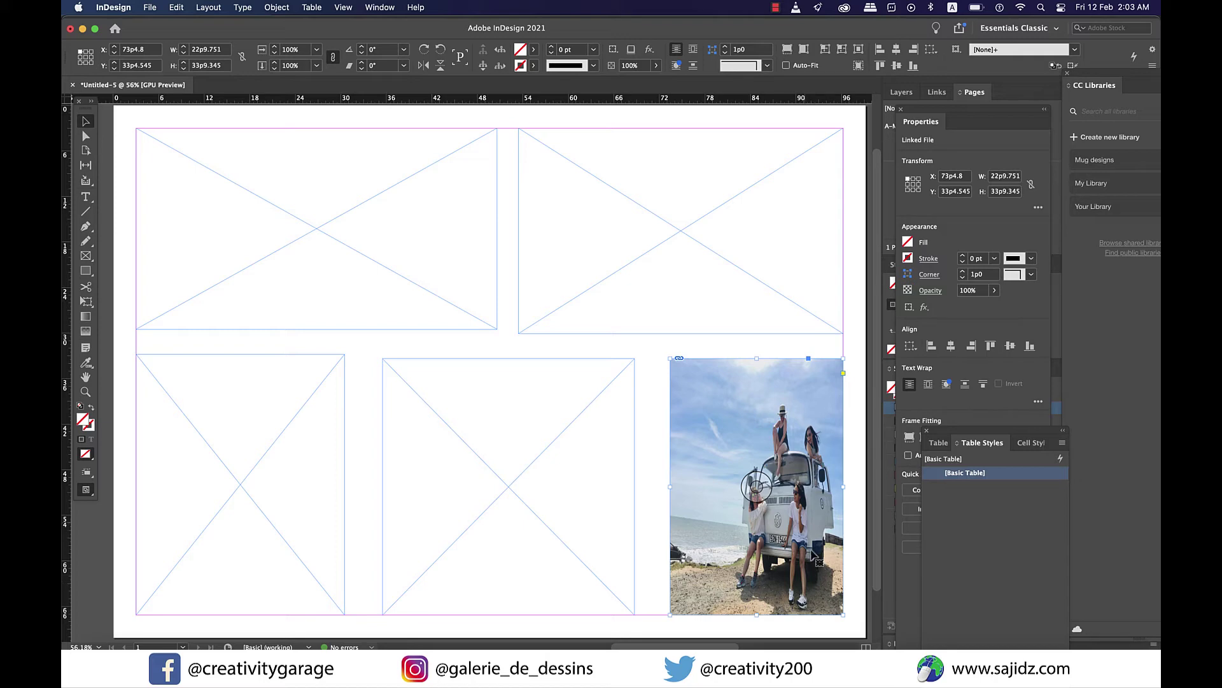
Restore the van photo's original crop and apply Content-Aware Fit to it.
{"action": "left_click", "coordinate": [797, 513]}
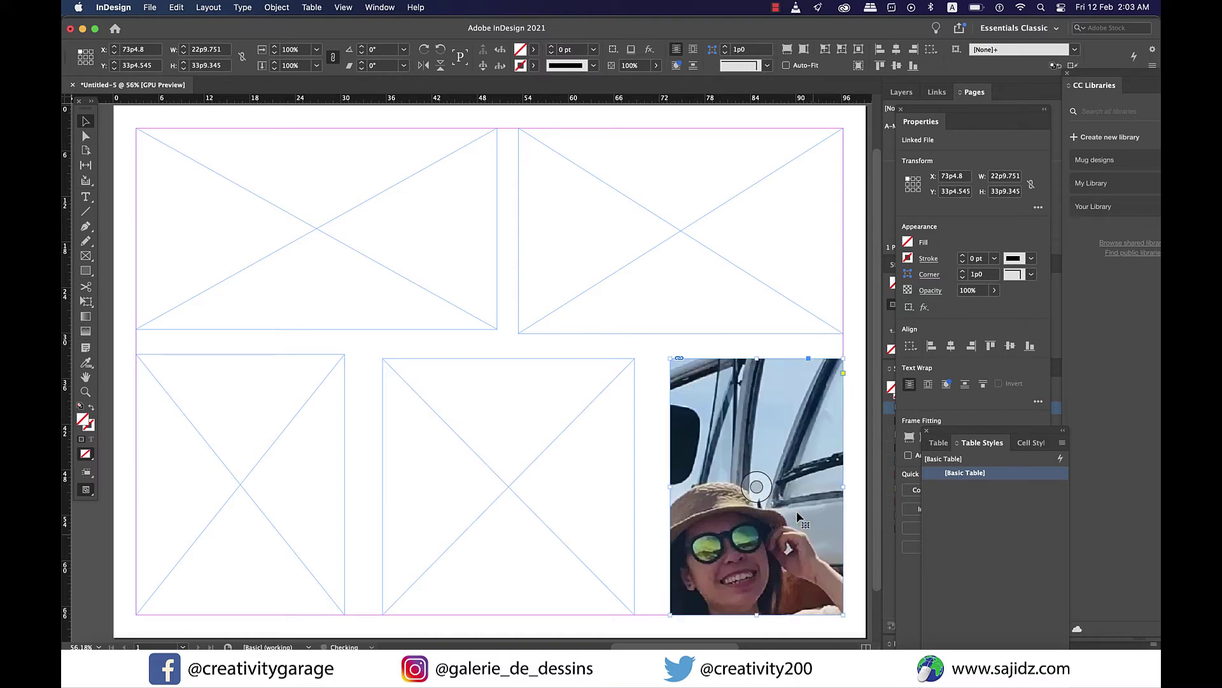
{"action": "right_click", "coordinate": [776, 450]}
{"action": "mouse_move", "coordinate": [792, 423]}
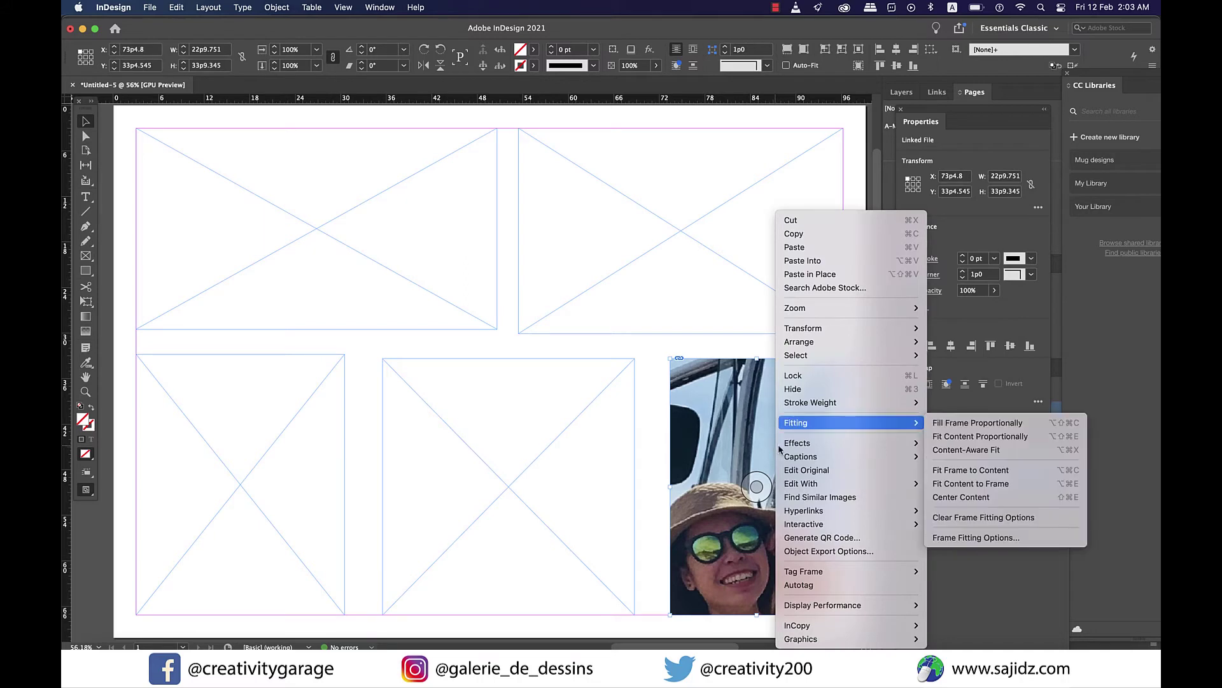
{"action": "left_click", "coordinate": [964, 450]}
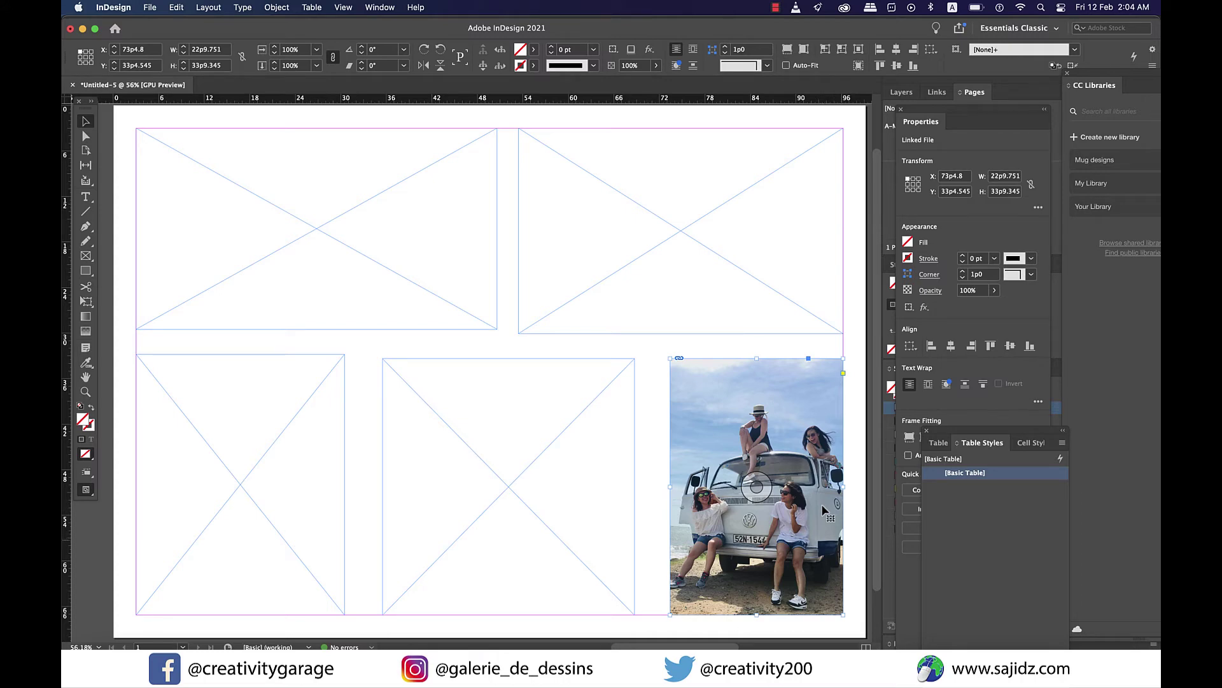
Place the photo of a woman in a varsity jacket into the top-left frame.
{"action": "left_click", "coordinate": [423, 252]}
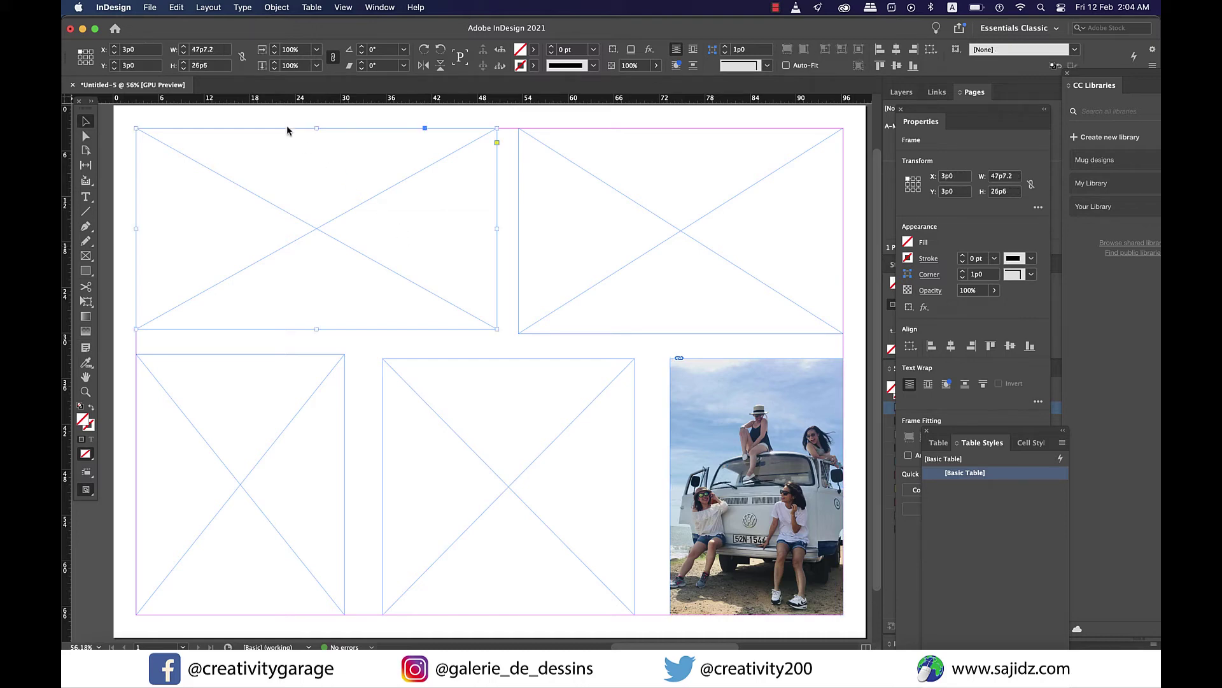
{"action": "left_click", "coordinate": [153, 8]}
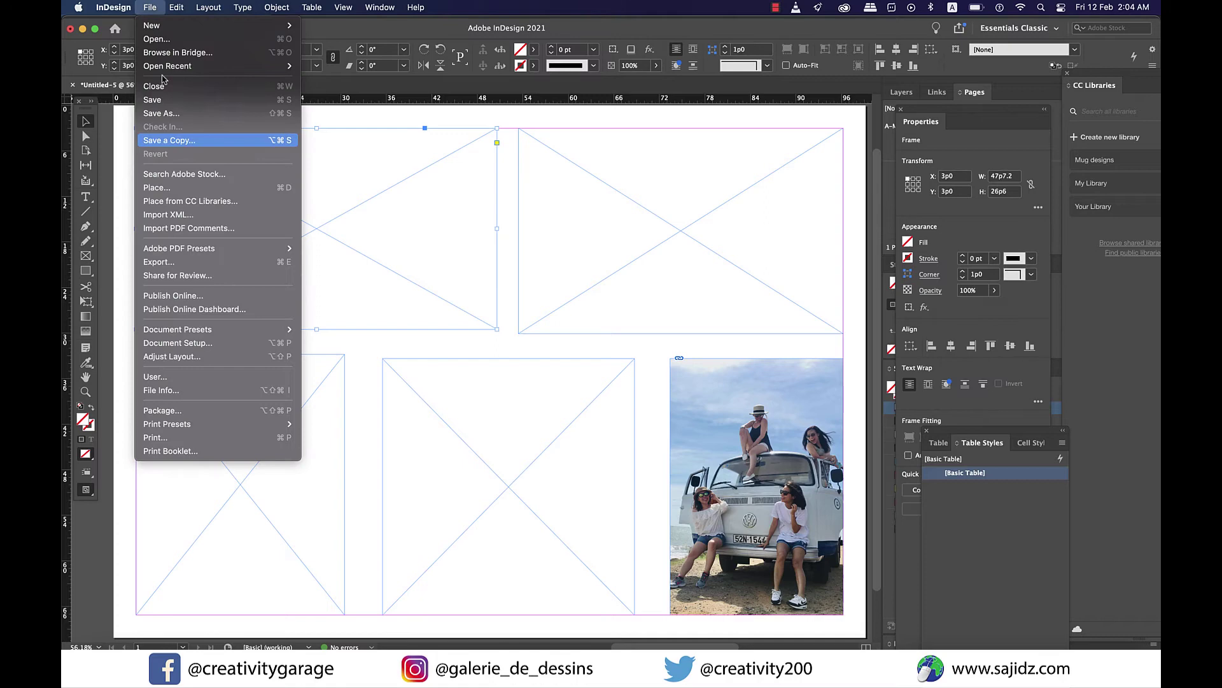
{"action": "left_click", "coordinate": [156, 187]}
{"action": "key", "text": "Return"}
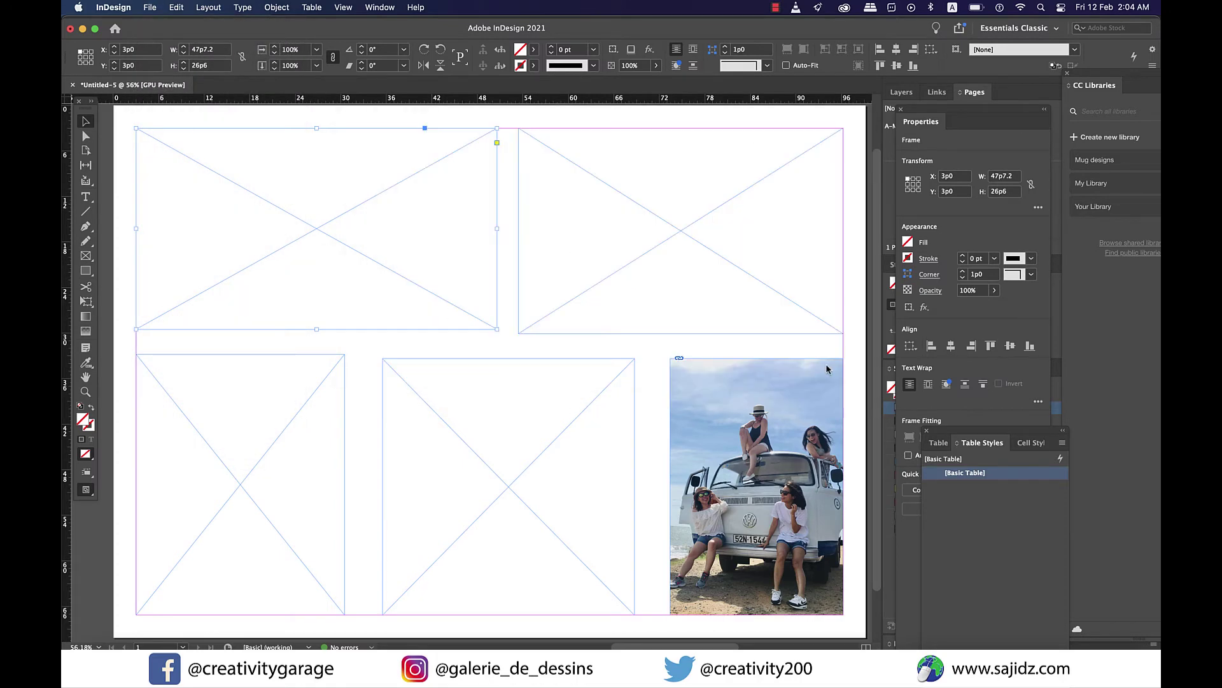
Apply Content-Aware Fit to the woman photo in the top-left frame.
{"action": "right_click", "coordinate": [386, 232]}
{"action": "key", "text": "Down"}
{"action": "key", "text": "Down"}
{"action": "key", "text": "Down"}
{"action": "key", "text": "Down"}
{"action": "key", "text": "Down"}
{"action": "key", "text": "Down"}
{"action": "key", "text": "Down"}
{"action": "key", "text": "Down"}
{"action": "key", "text": "Down"}
{"action": "key", "text": "Down"}
{"action": "key", "text": "Down"}
{"action": "key", "text": "Down"}
{"action": "key", "text": "Down"}
{"action": "key", "text": "Down"}
{"action": "key", "text": "Down"}
{"action": "key", "text": "Down"}
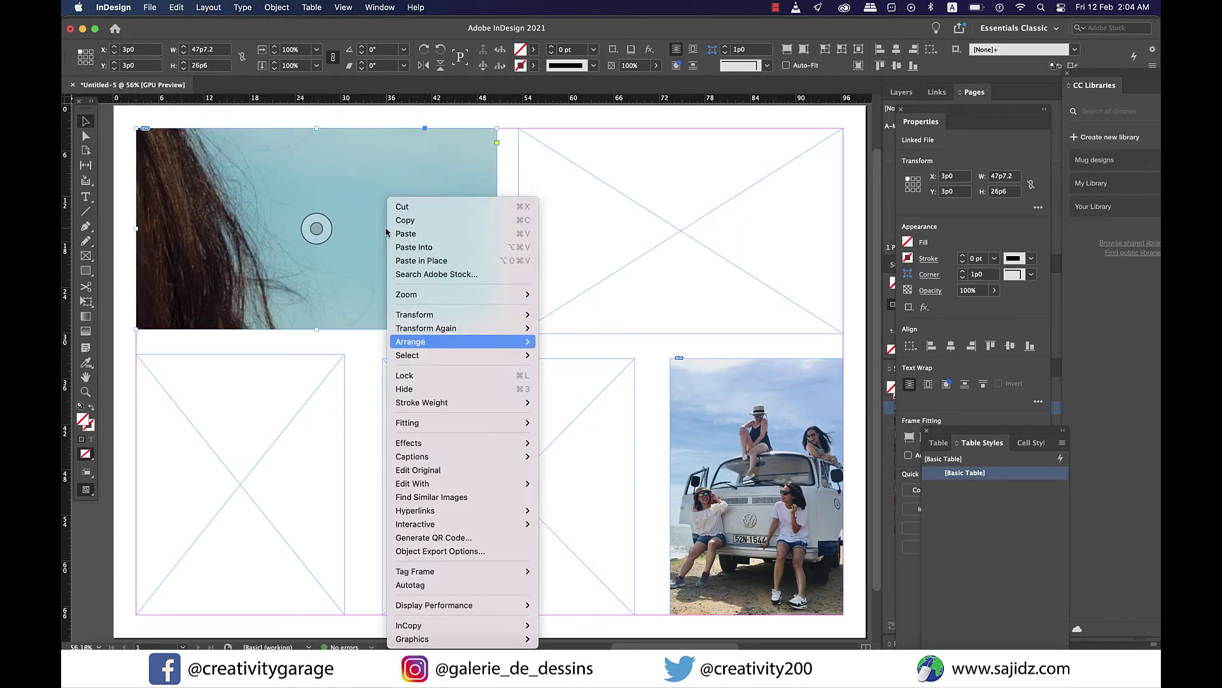
{"action": "mouse_move", "coordinate": [527, 423]}
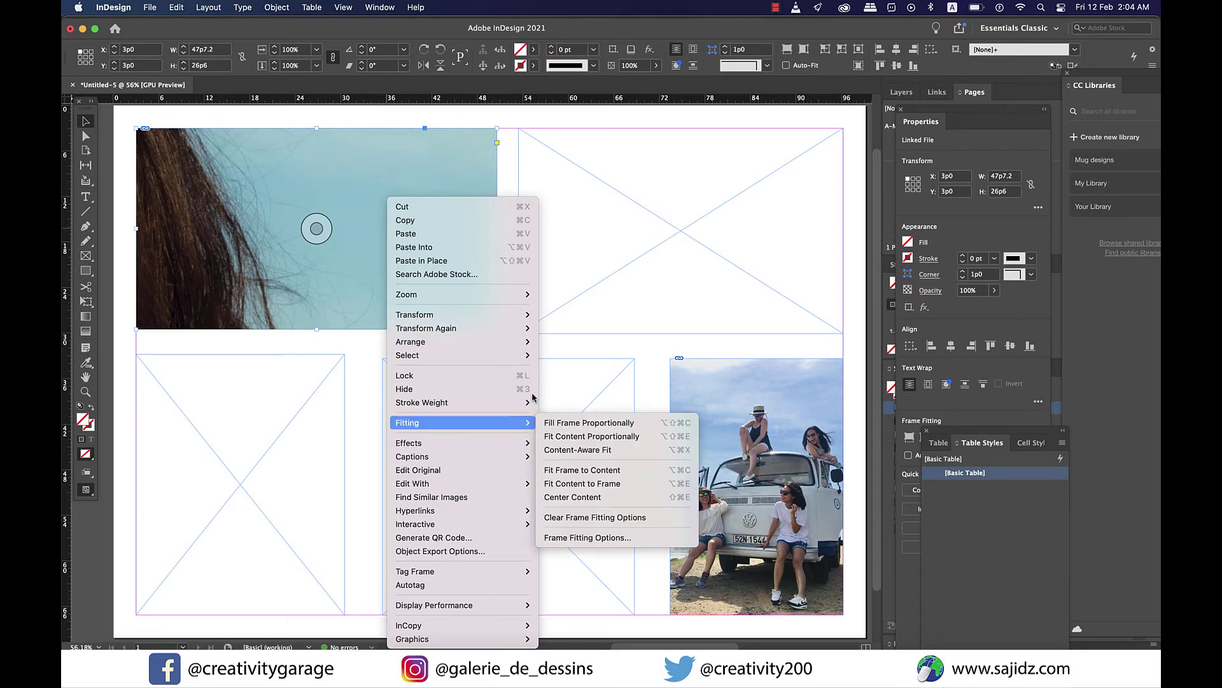
{"action": "left_click", "coordinate": [598, 454]}
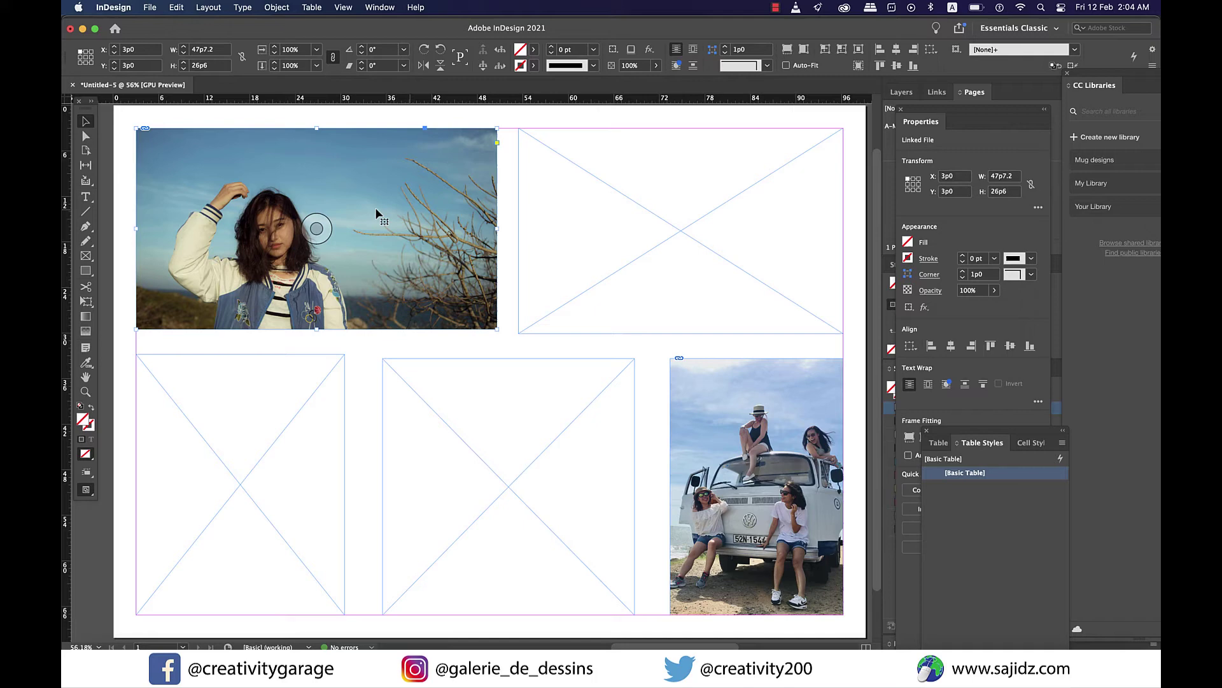
Apply Fit Content to Frame to the woman photo, then the Cmd+Alt+Shift+C fitting shortcut.
{"action": "right_click", "coordinate": [419, 221]}
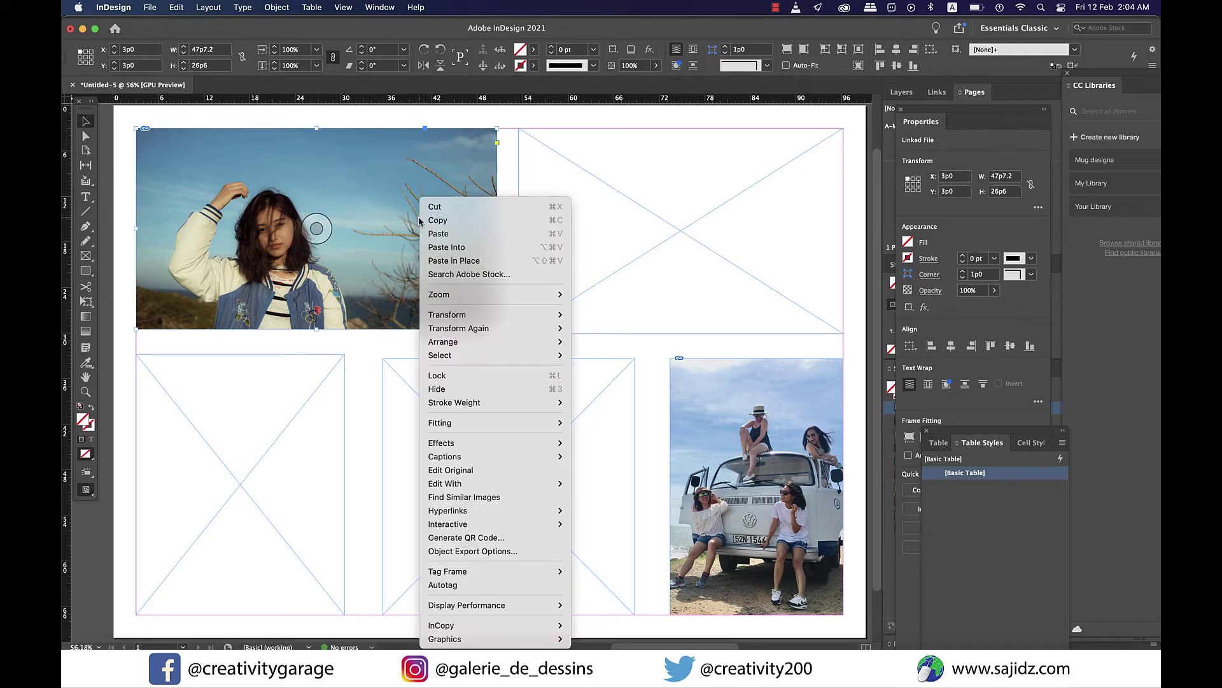
{"action": "mouse_move", "coordinate": [458, 423]}
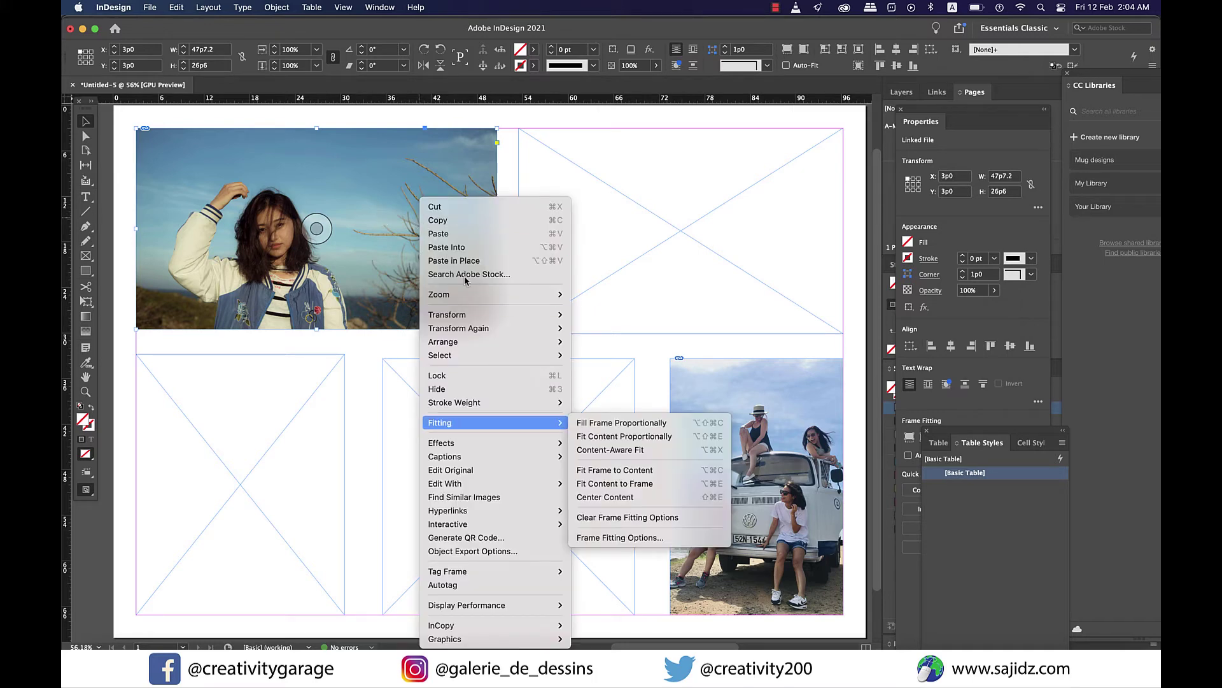
{"action": "left_click", "coordinate": [627, 485]}
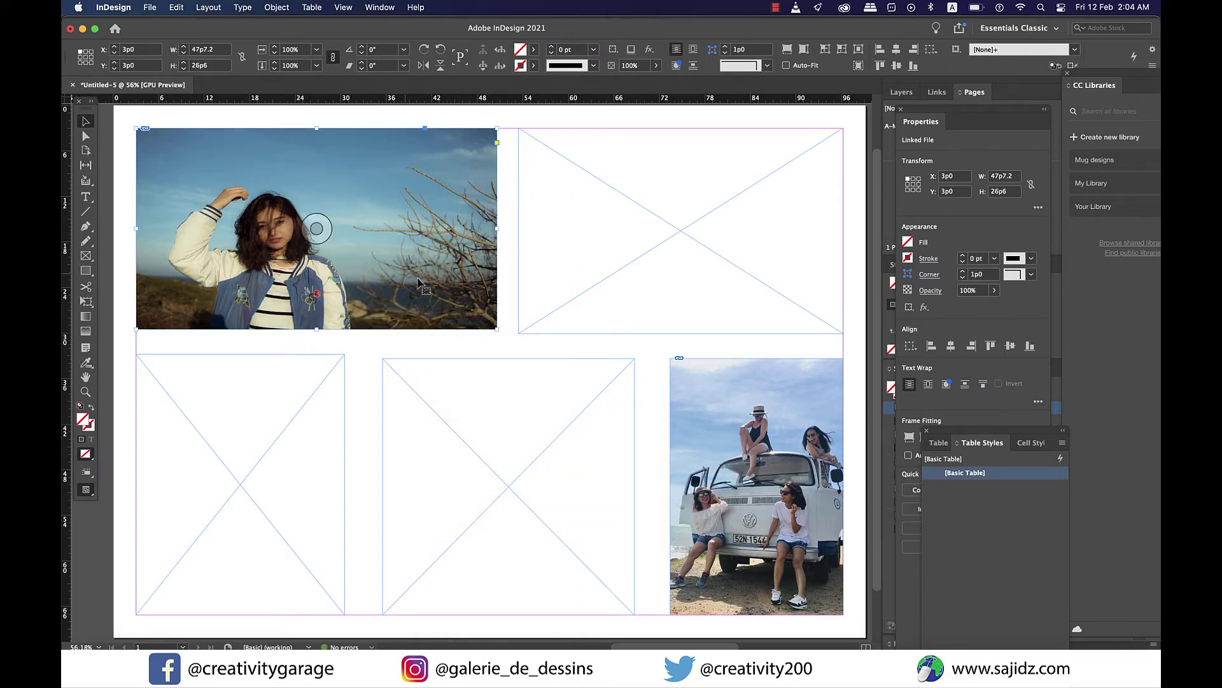
{"action": "key", "text": "super+alt+shift+c"}
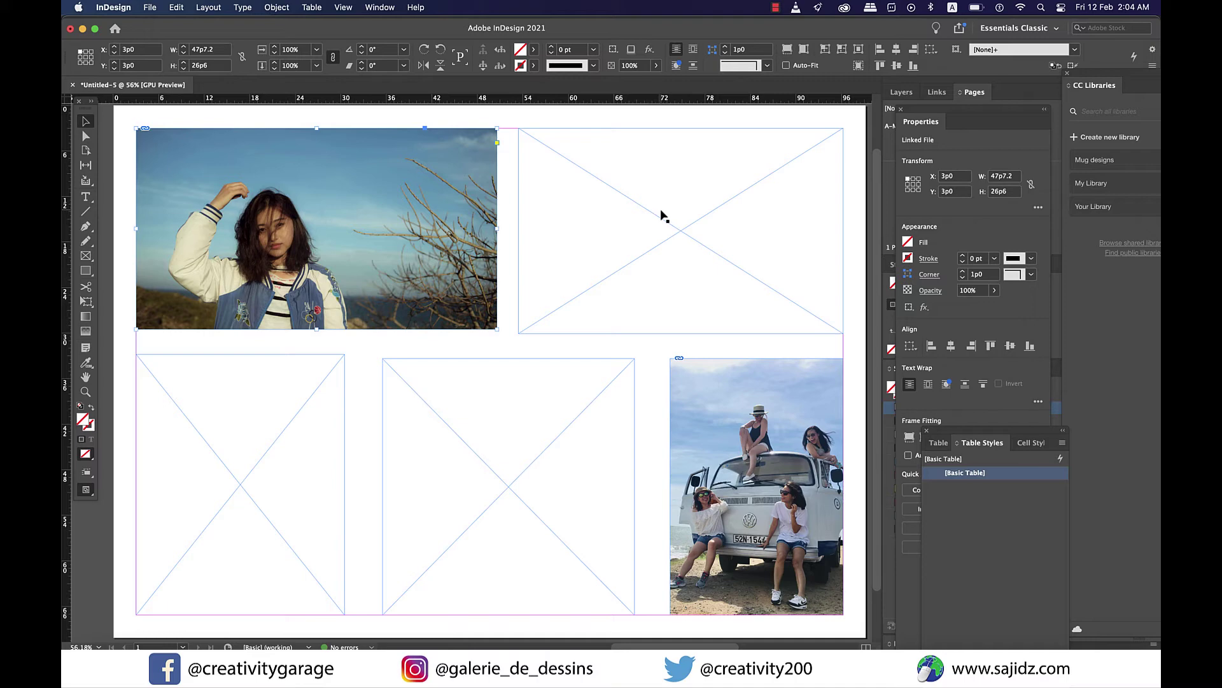
Select the empty top-right placeholder frame.
{"action": "left_click", "coordinate": [661, 214]}
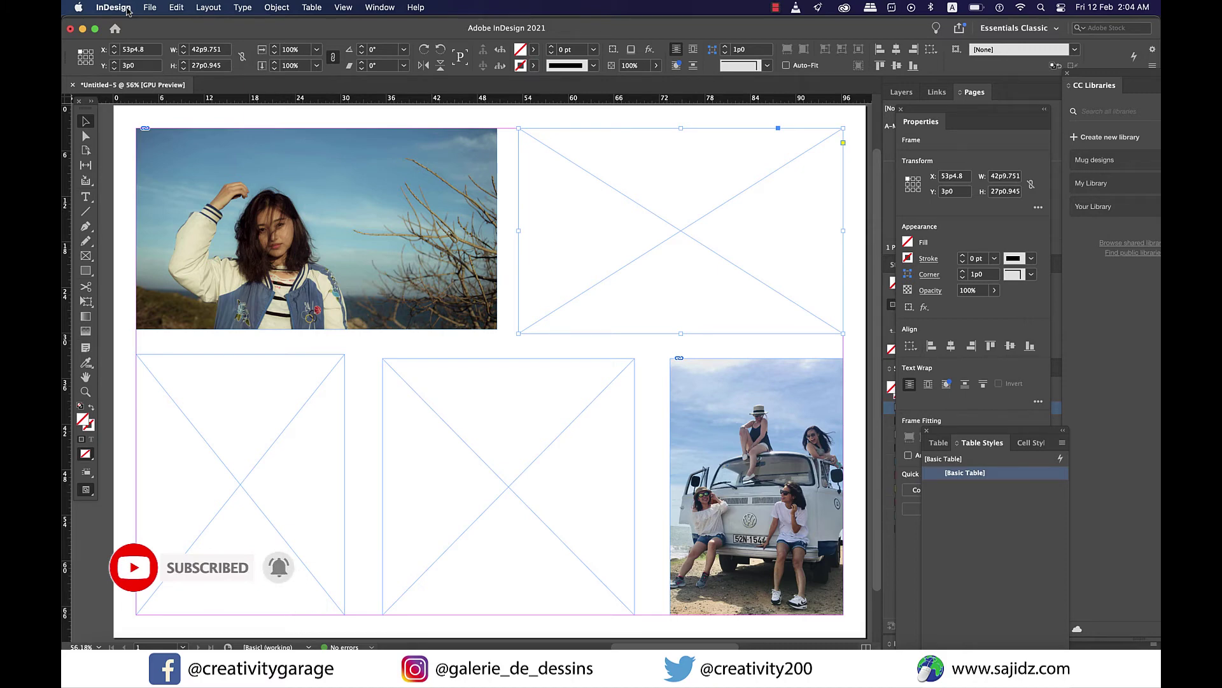
In General preferences, enable 'Make Content-Aware Fit the Default Frame Fitting Option'.
{"action": "left_click", "coordinate": [127, 10]}
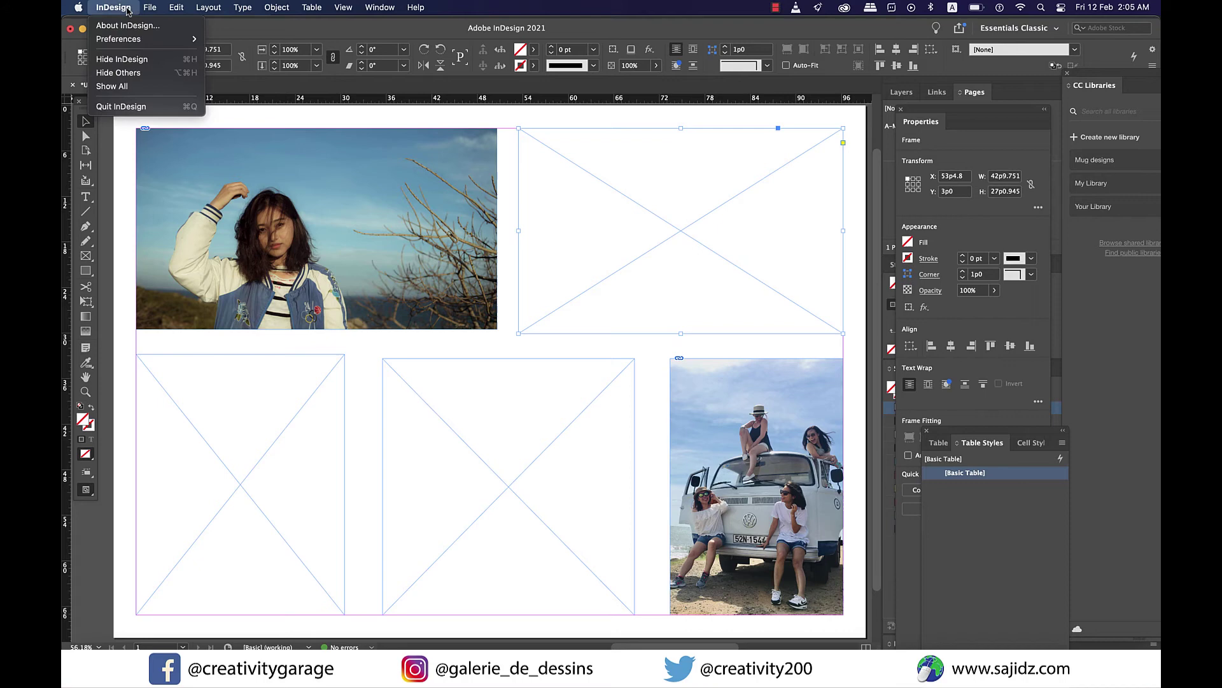
{"action": "mouse_move", "coordinate": [181, 39]}
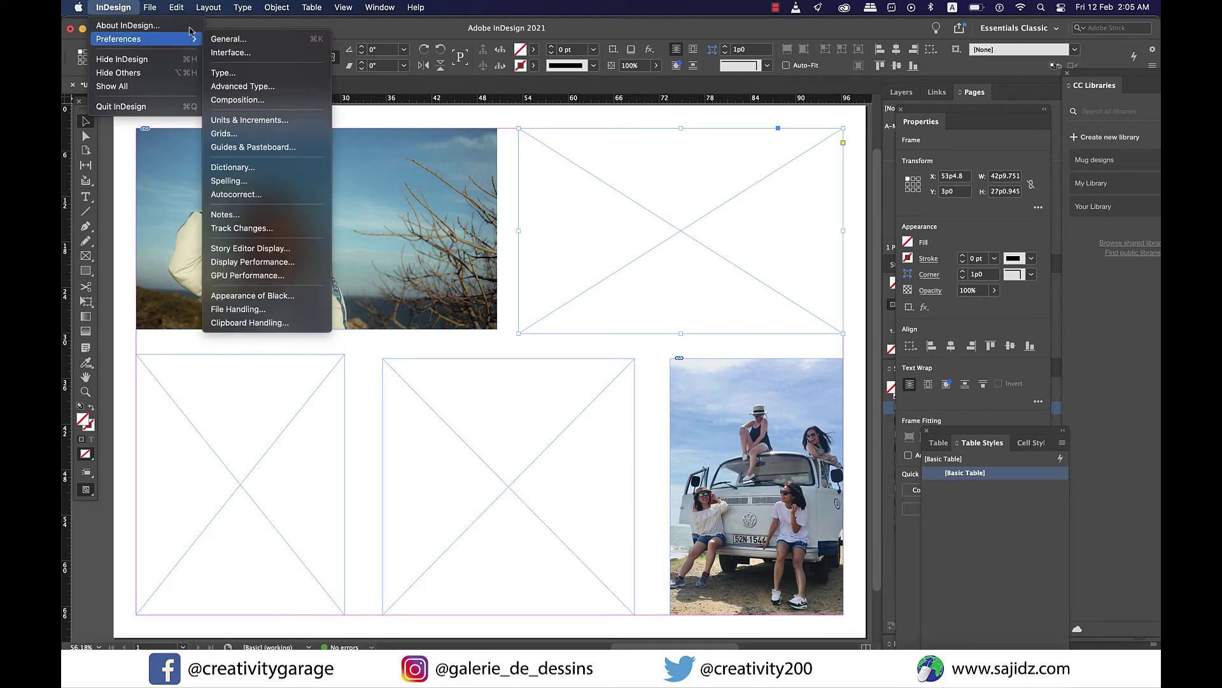
{"action": "left_click", "coordinate": [228, 40]}
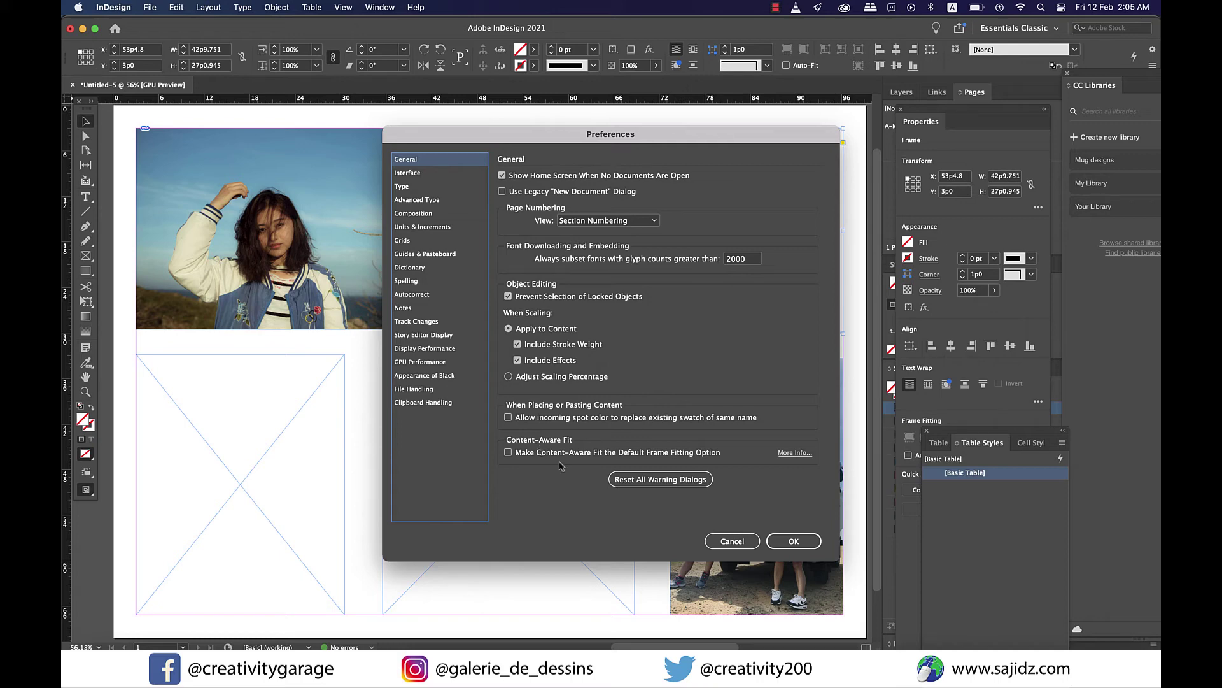
{"action": "left_click", "coordinate": [508, 452]}
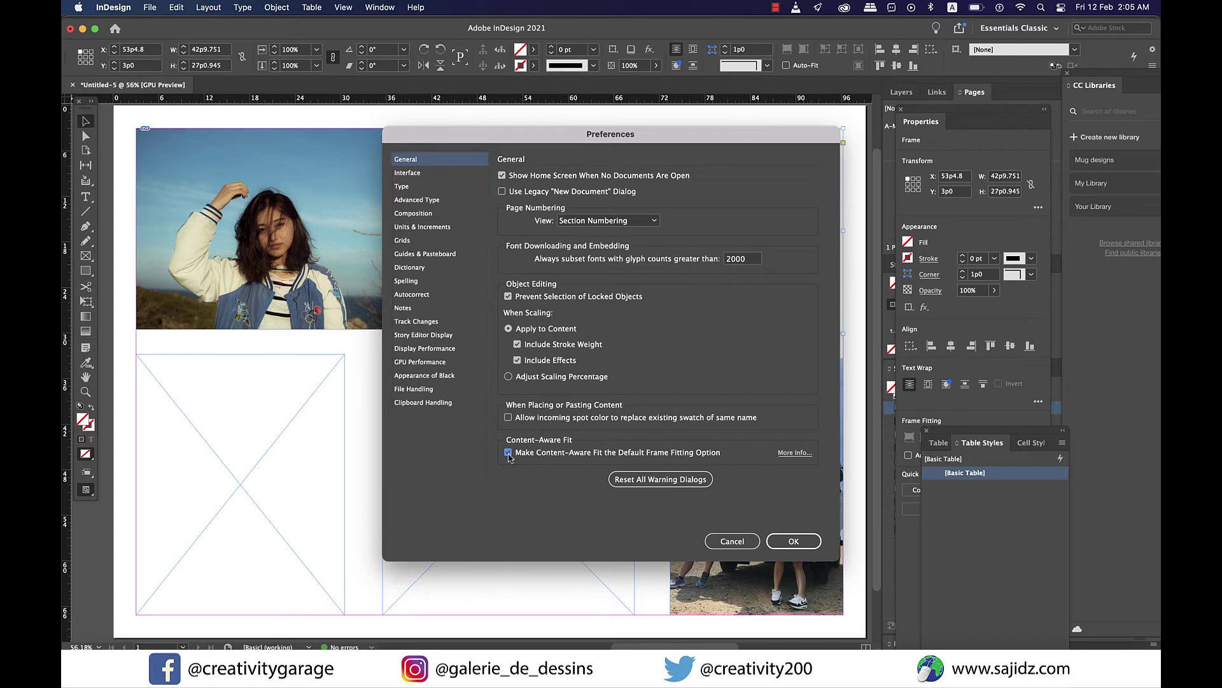
{"action": "left_click", "coordinate": [793, 541]}
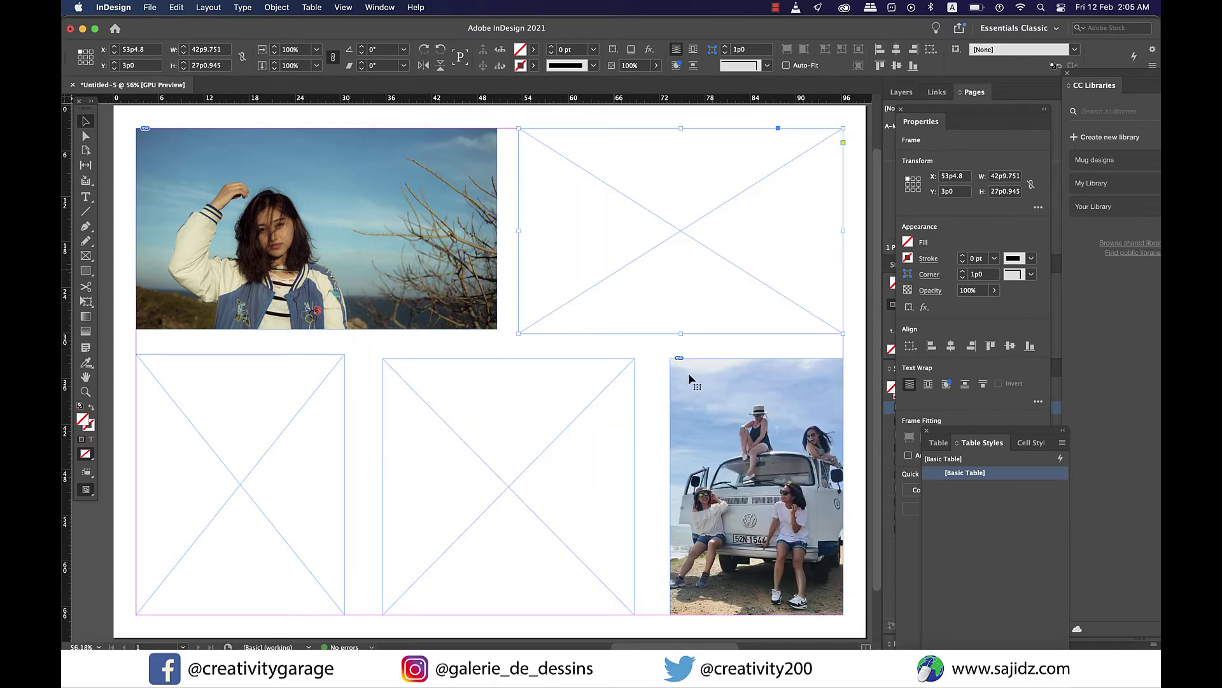
Place the pexels-buro photo of three friends on steps into the top-right frame.
{"action": "left_click", "coordinate": [149, 7]}
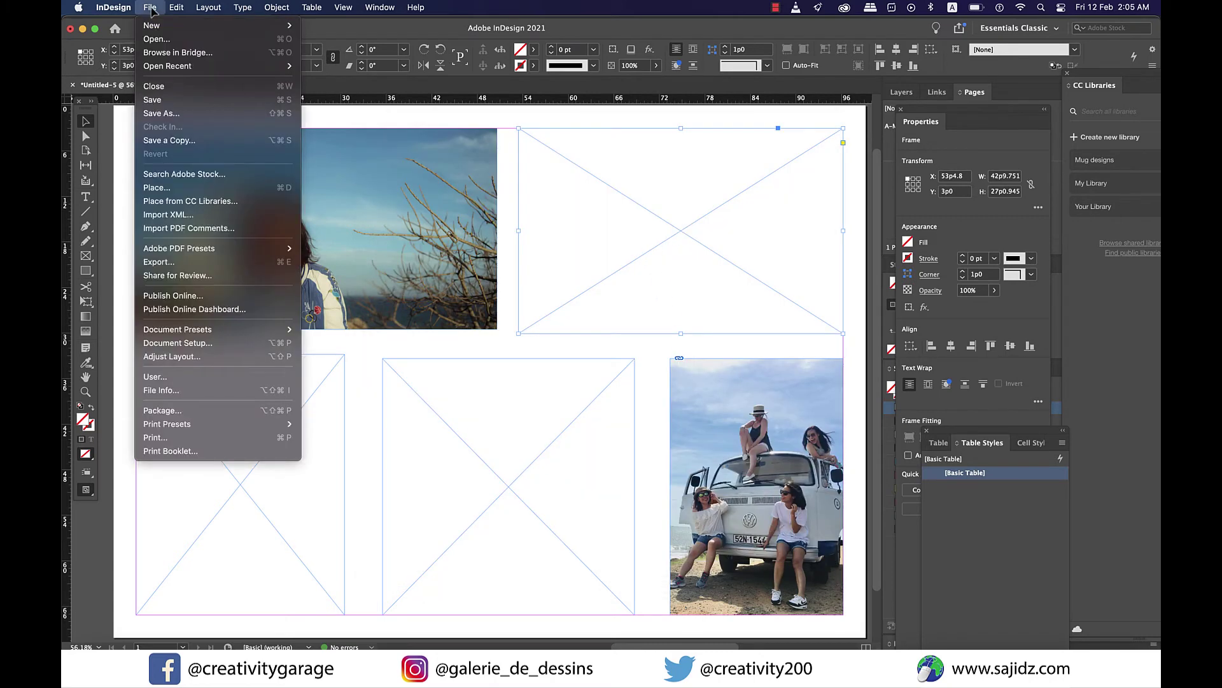
{"action": "left_click", "coordinate": [188, 189]}
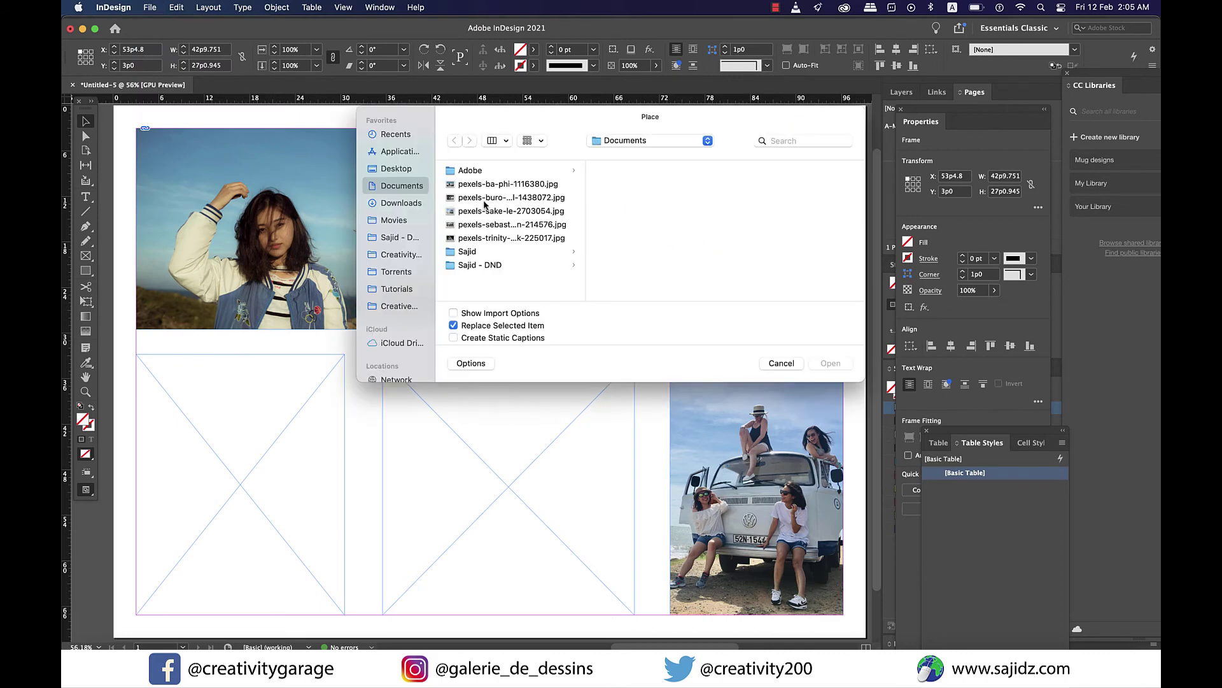
{"action": "left_click", "coordinate": [485, 198]}
{"action": "left_click", "coordinate": [827, 366]}
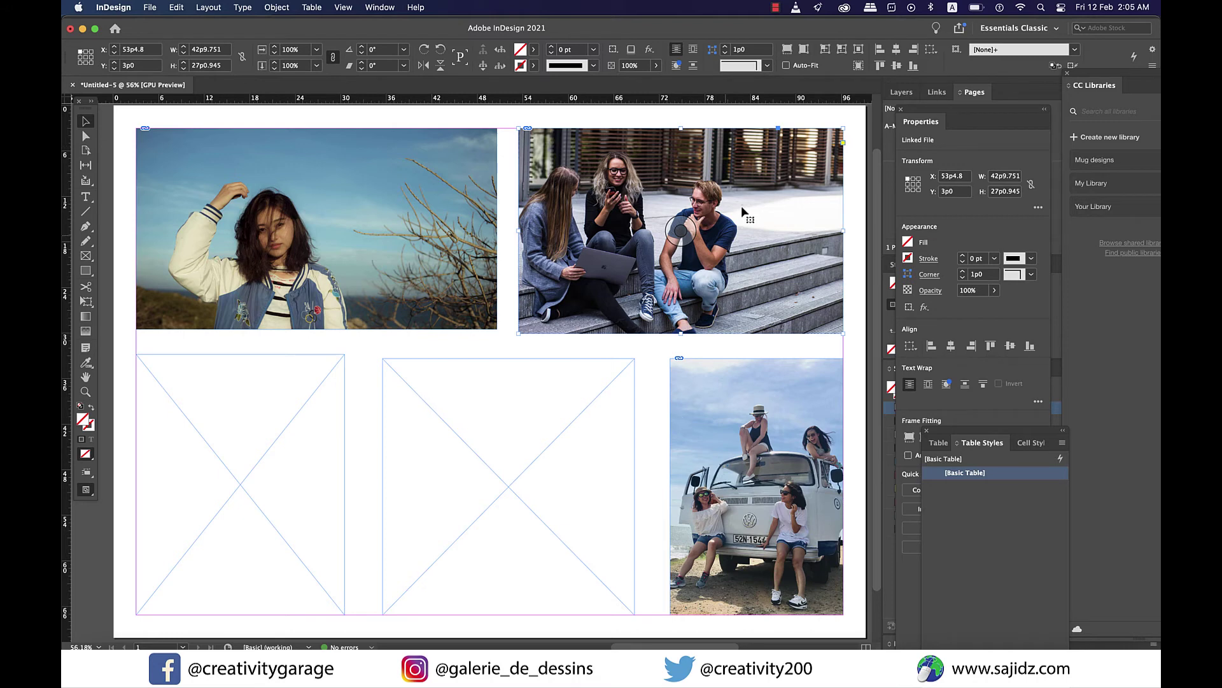
Apply Fit Content to Frame to the three-friends photo.
{"action": "right_click", "coordinate": [762, 216]}
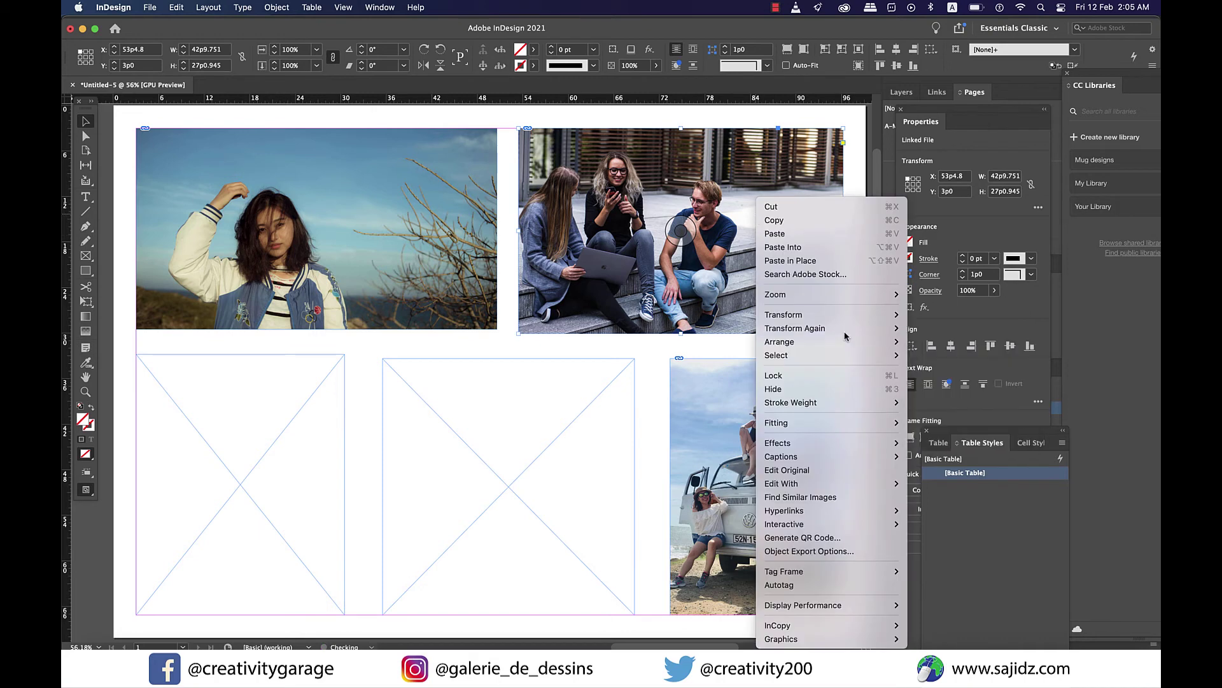
{"action": "mouse_move", "coordinate": [828, 423]}
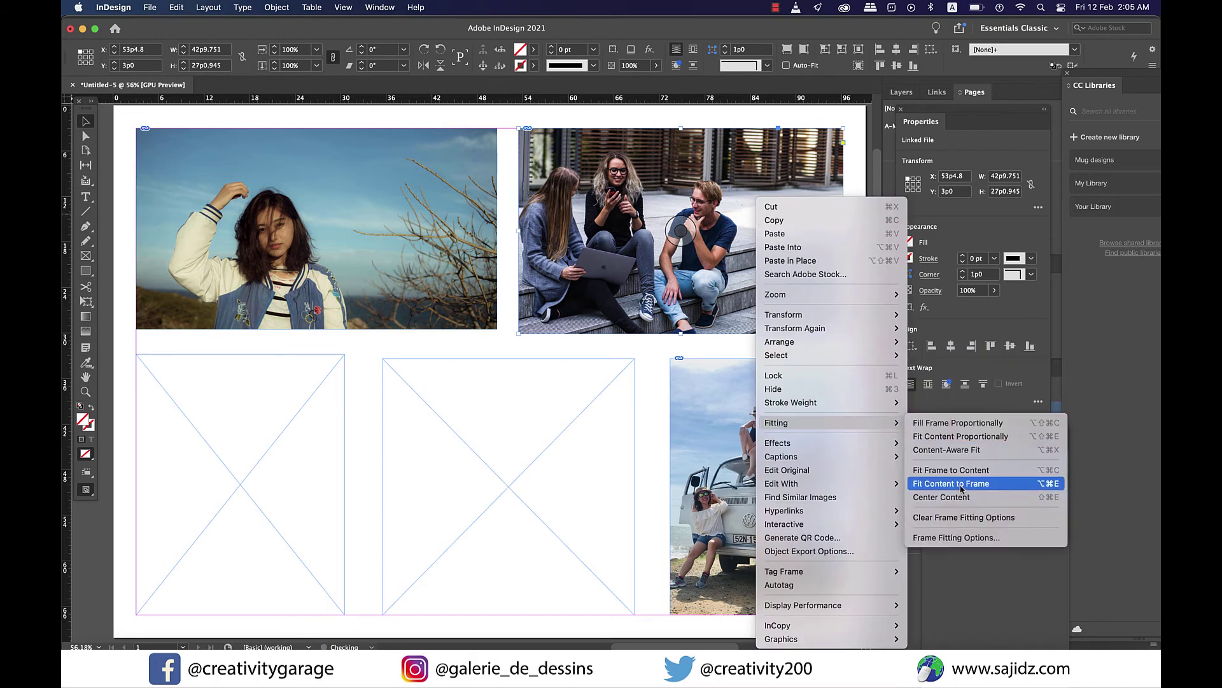
{"action": "left_click", "coordinate": [962, 486]}
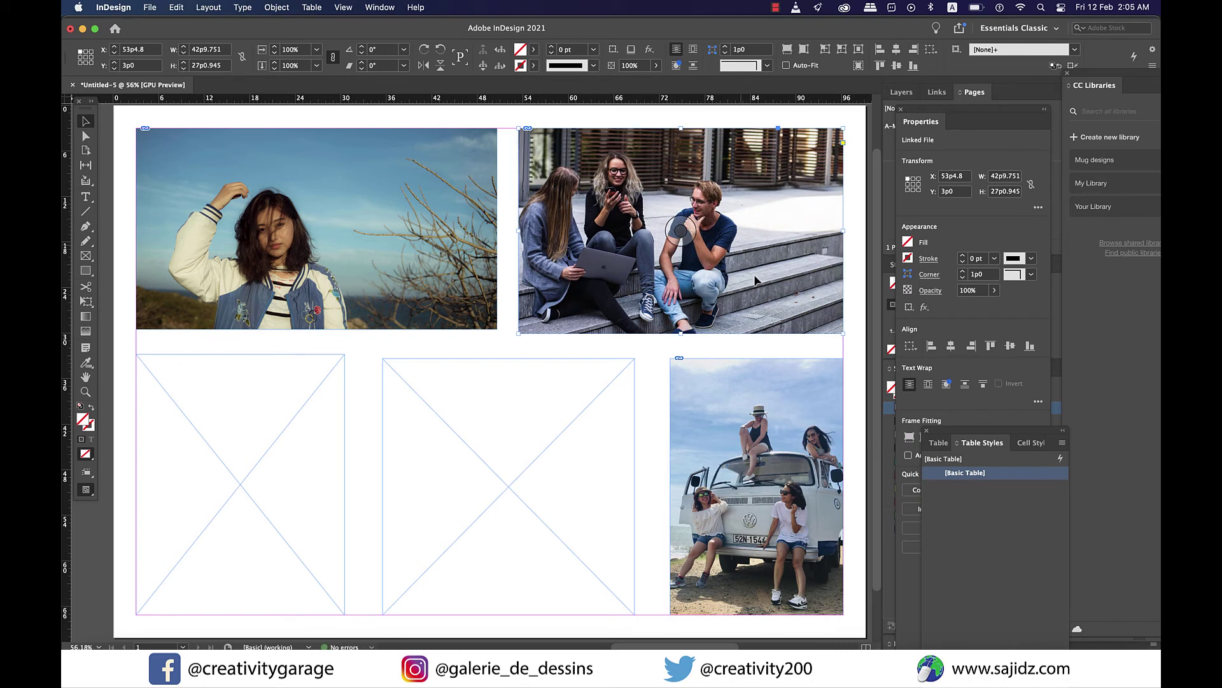
Place the photo of two girls on a log into the bottom-left frame.
{"action": "left_click", "coordinate": [293, 431]}
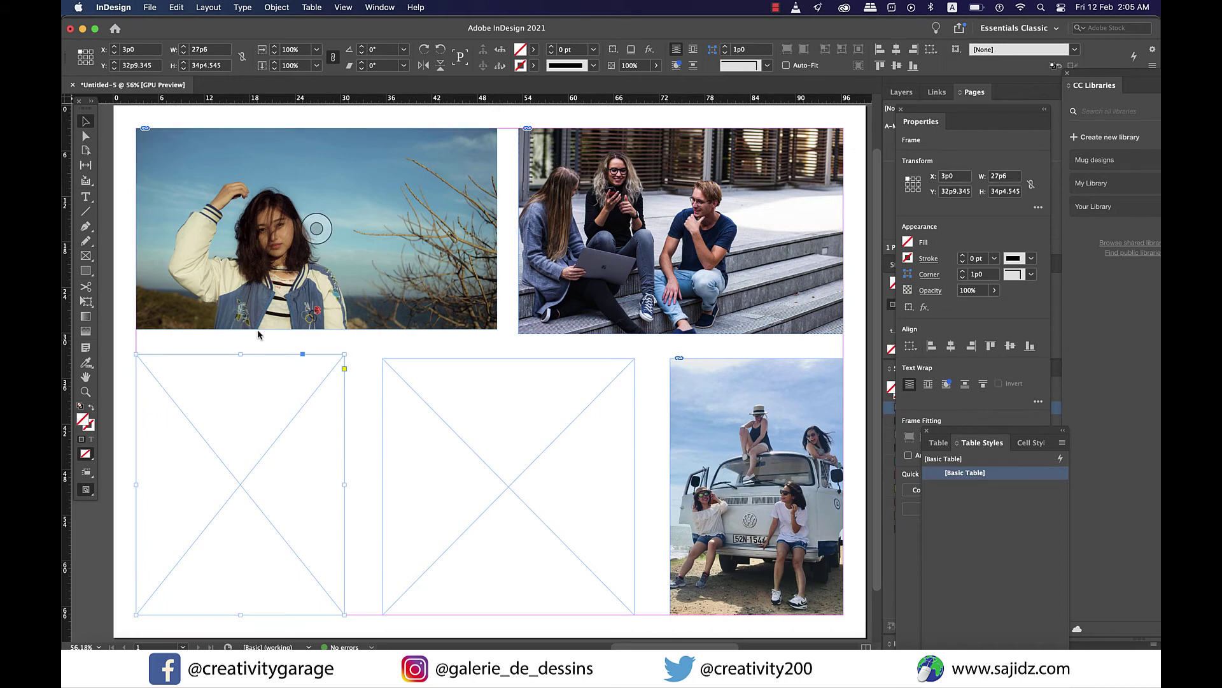
{"action": "left_click", "coordinate": [151, 7]}
{"action": "left_click", "coordinate": [185, 188]}
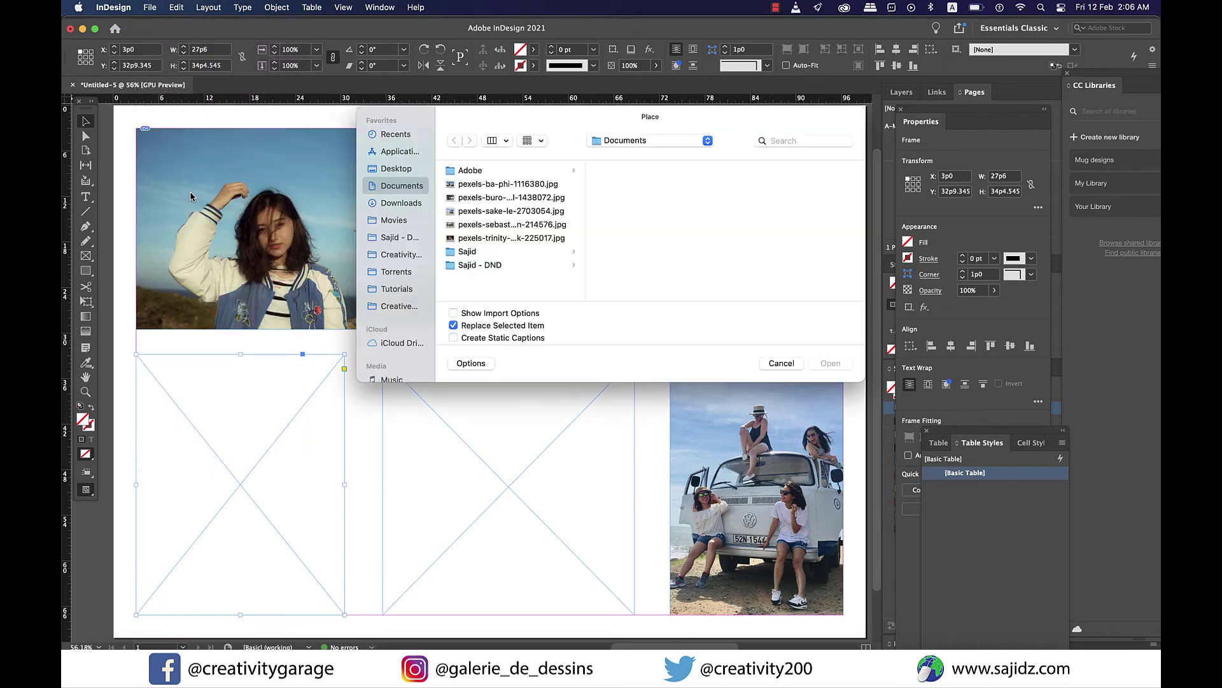
{"action": "left_click", "coordinate": [477, 215]}
{"action": "left_click", "coordinate": [489, 201]}
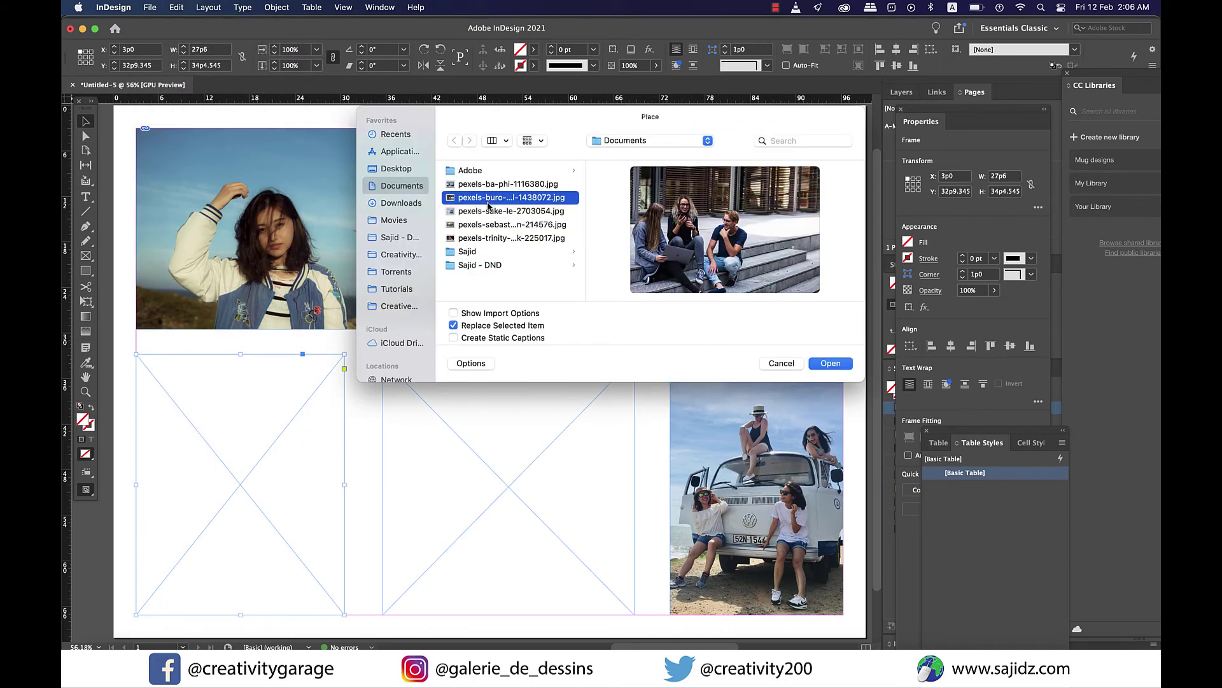
{"action": "left_click", "coordinate": [484, 228]}
{"action": "left_click", "coordinate": [830, 364]}
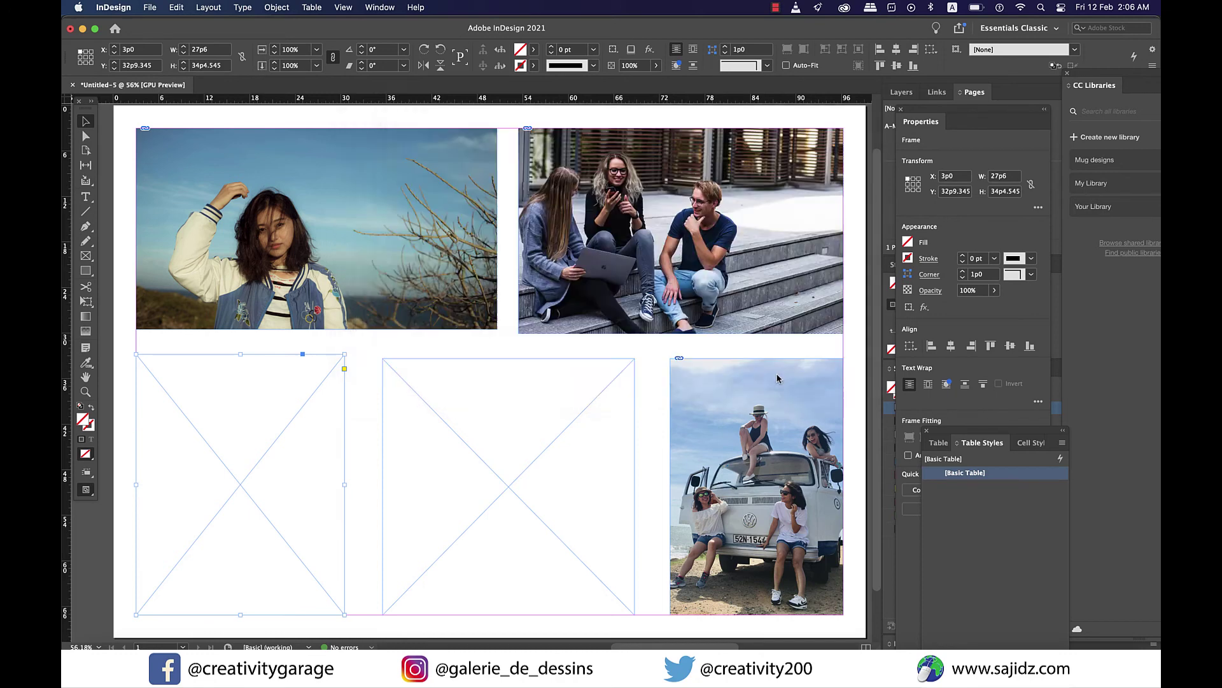
{"action": "left_click", "coordinate": [343, 488]}
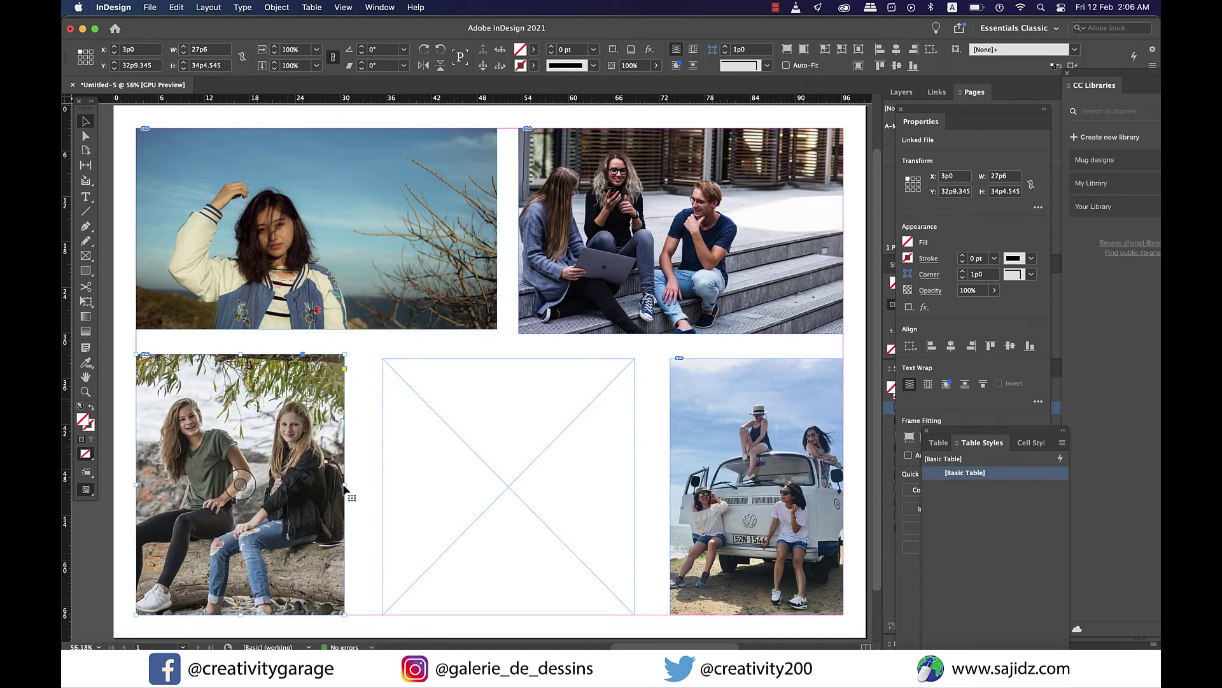
Apply Fit Content to Frame to the girls photo, then reframe it with Content-Aware Fit.
{"action": "scroll", "coordinate": [344, 564], "scroll_direction": "down", "scroll_amount": 1}
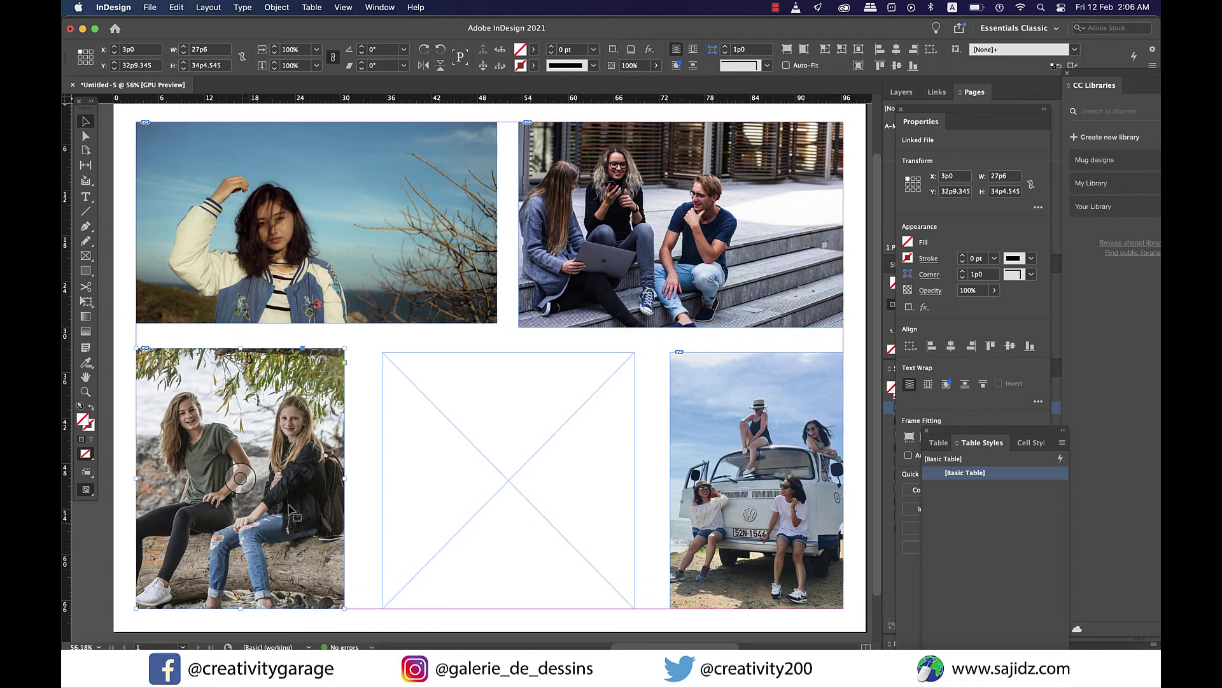
{"action": "right_click", "coordinate": [270, 493]}
{"action": "mouse_move", "coordinate": [382, 423]}
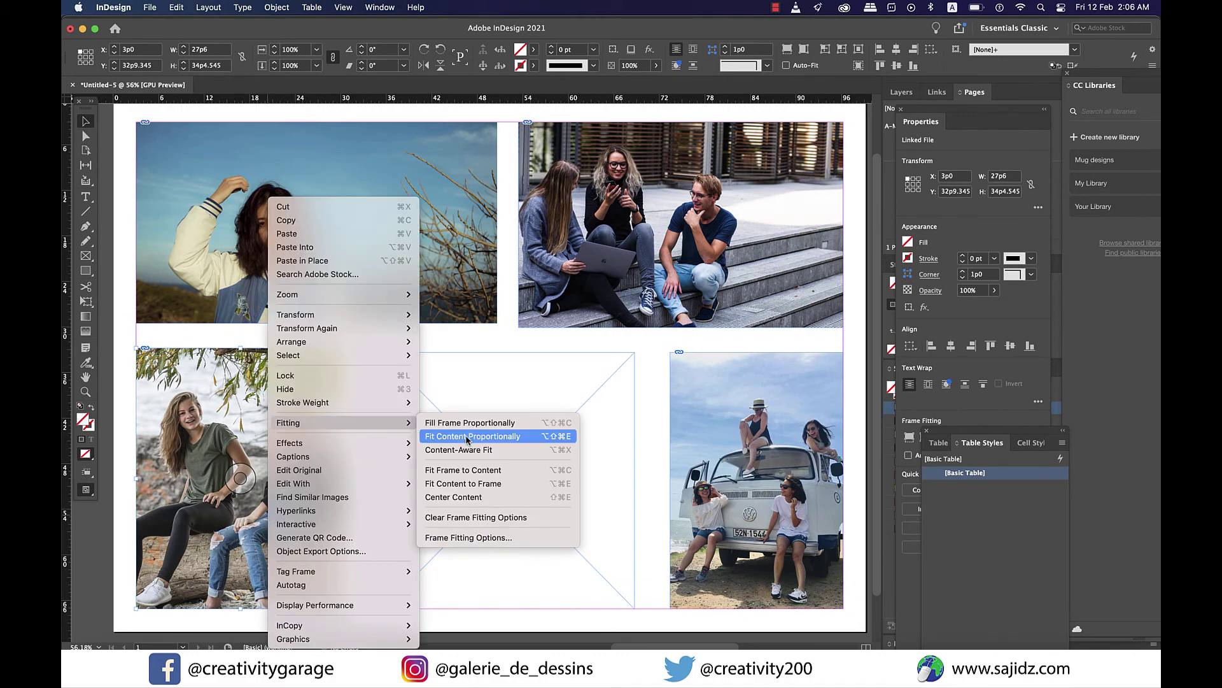
{"action": "left_click", "coordinate": [480, 485]}
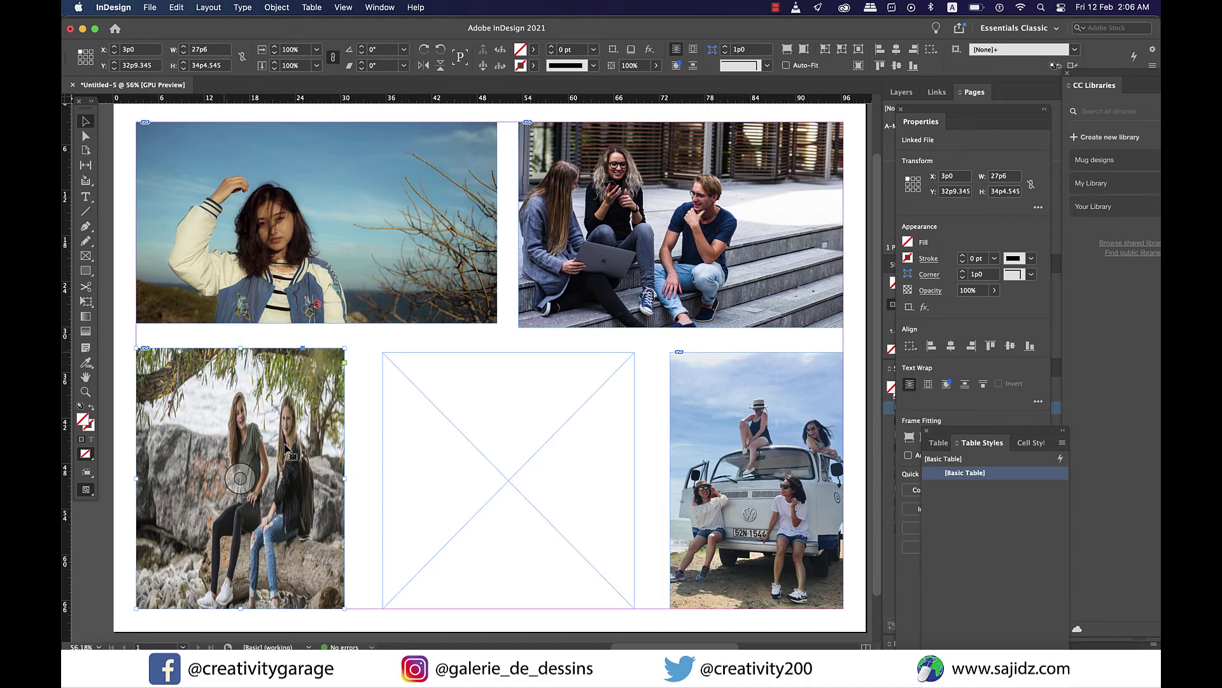
{"action": "right_click", "coordinate": [288, 423]}
{"action": "mouse_move", "coordinate": [292, 423]}
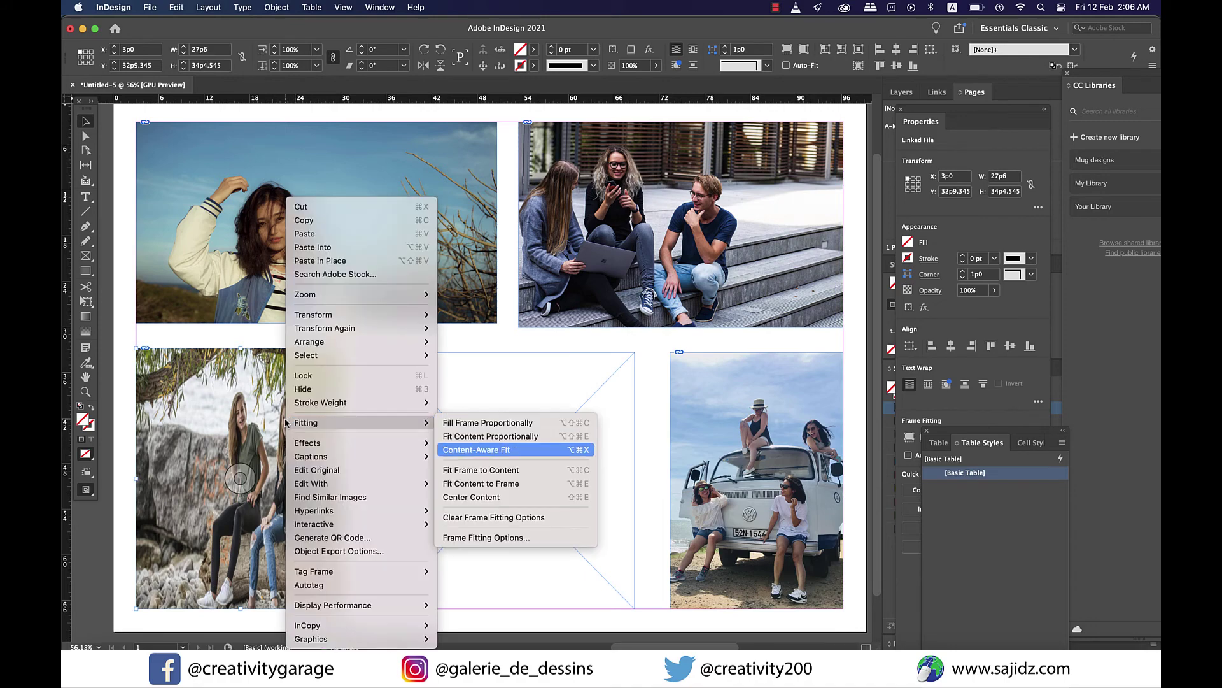
{"action": "left_click", "coordinate": [478, 451]}
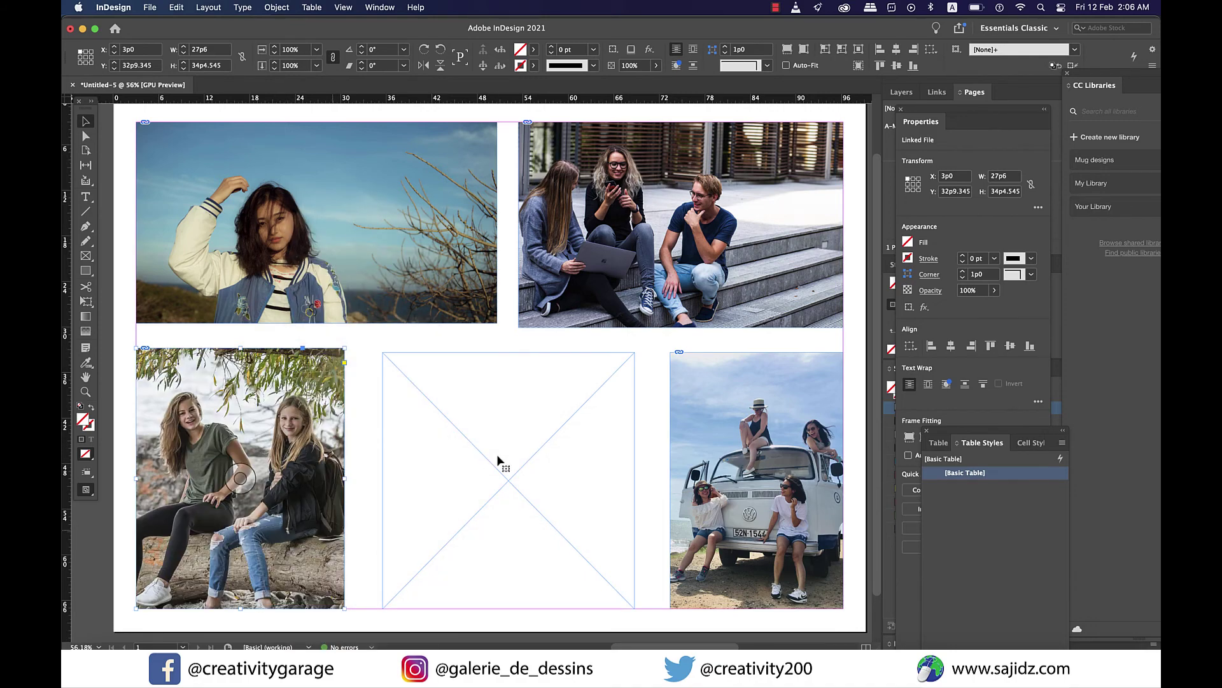
Place the pexels-trinity photo of two girls hugging into the bottom-middle frame, then dock the Table Styles panels.
{"action": "left_click", "coordinate": [427, 422]}
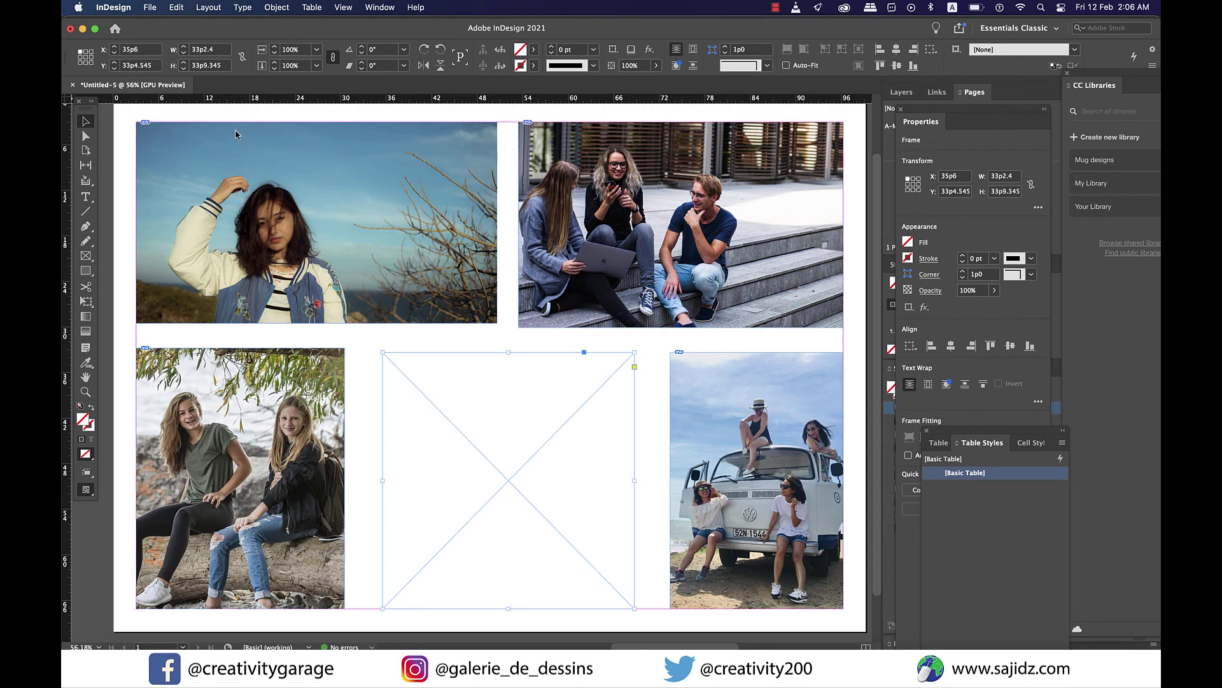
{"action": "left_click", "coordinate": [151, 8]}
{"action": "left_click", "coordinate": [156, 187]}
{"action": "left_click", "coordinate": [511, 237]}
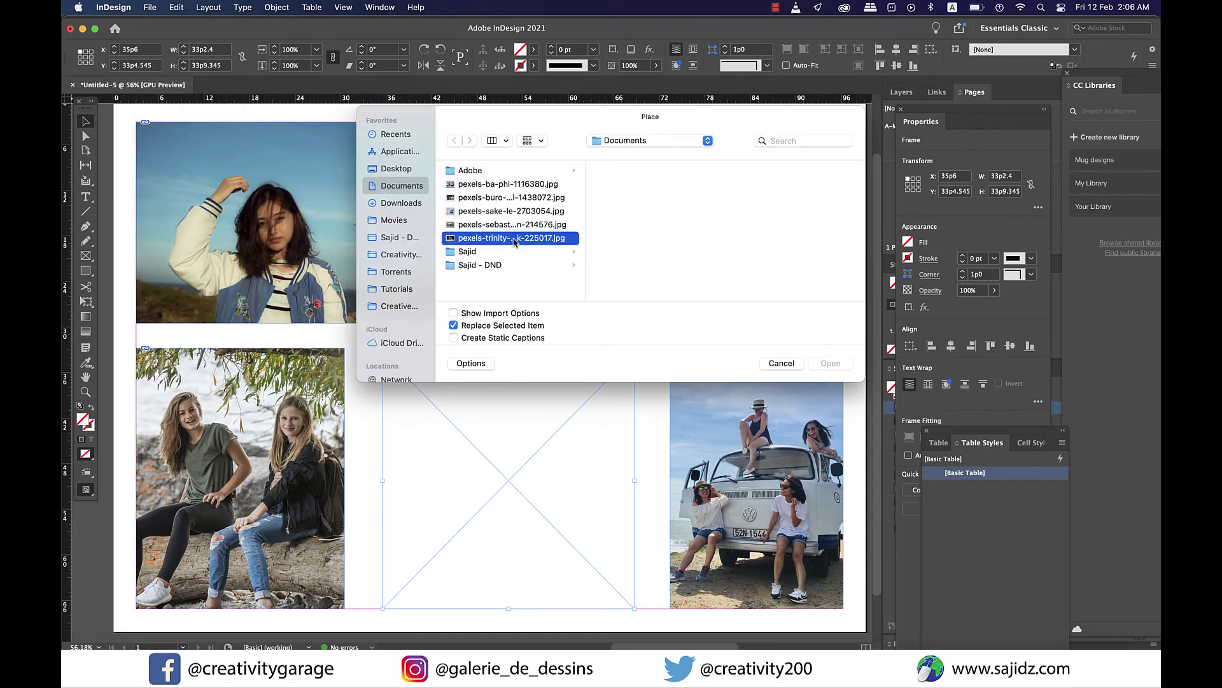
{"action": "left_click", "coordinate": [835, 367]}
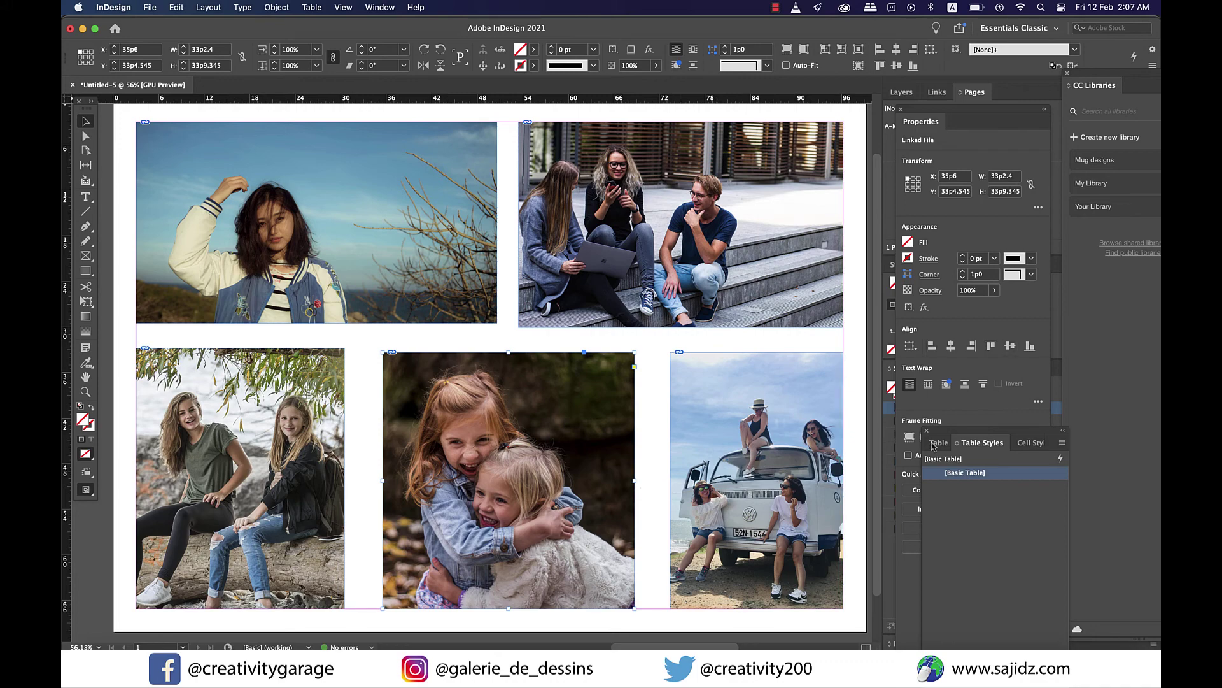
{"action": "left_click_drag", "start_coordinate": [998, 436], "coordinate": [1130, 382]}
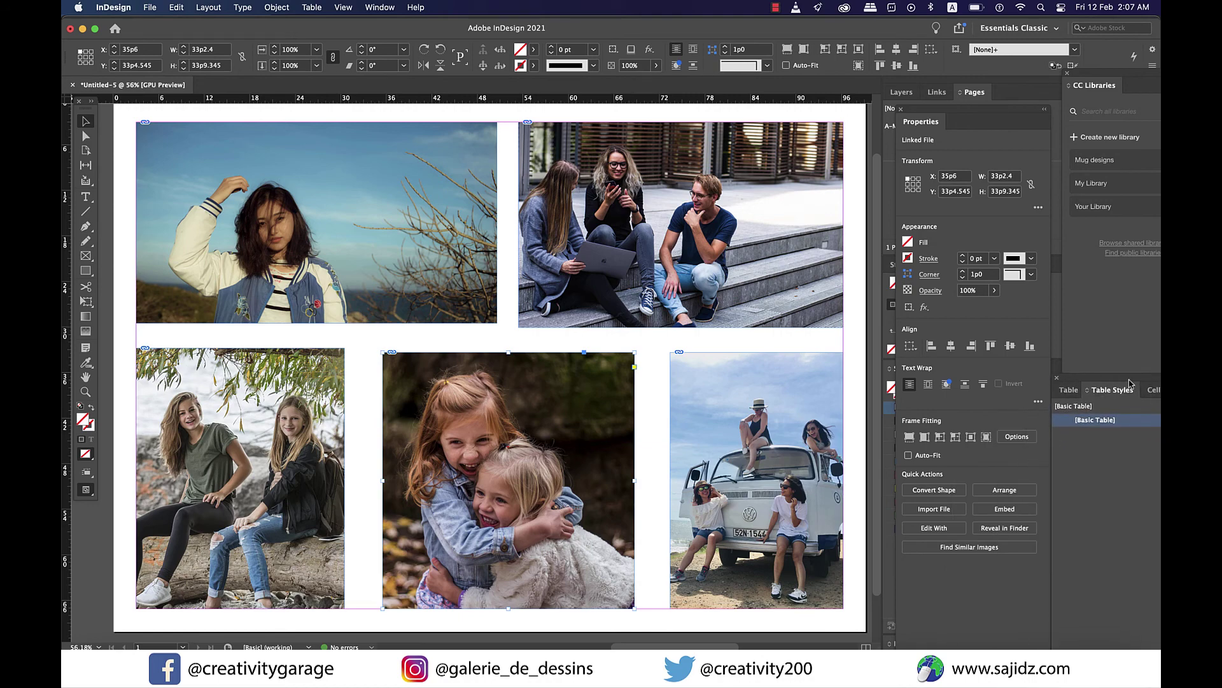